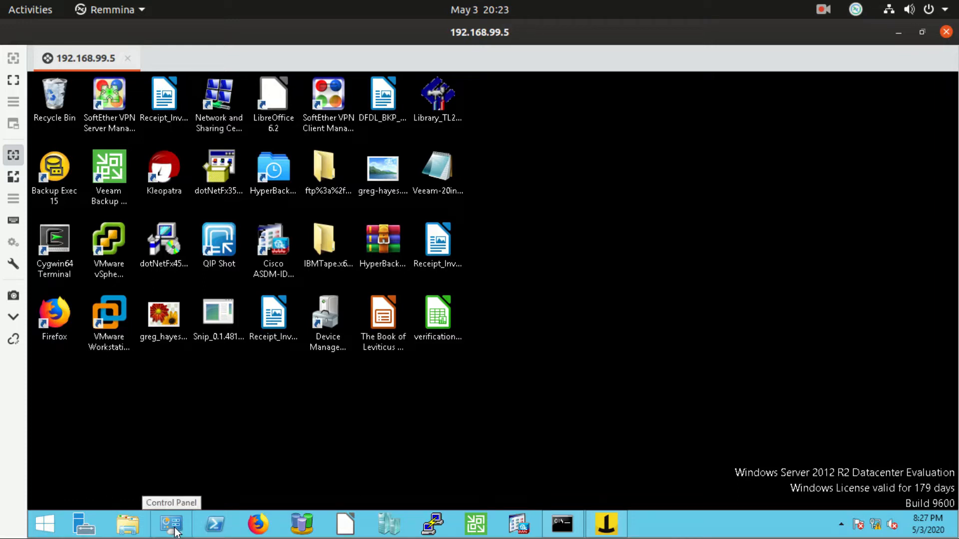
Open a Cygwin64 terminal on the remote server and move its window aside
double_click(55, 243)
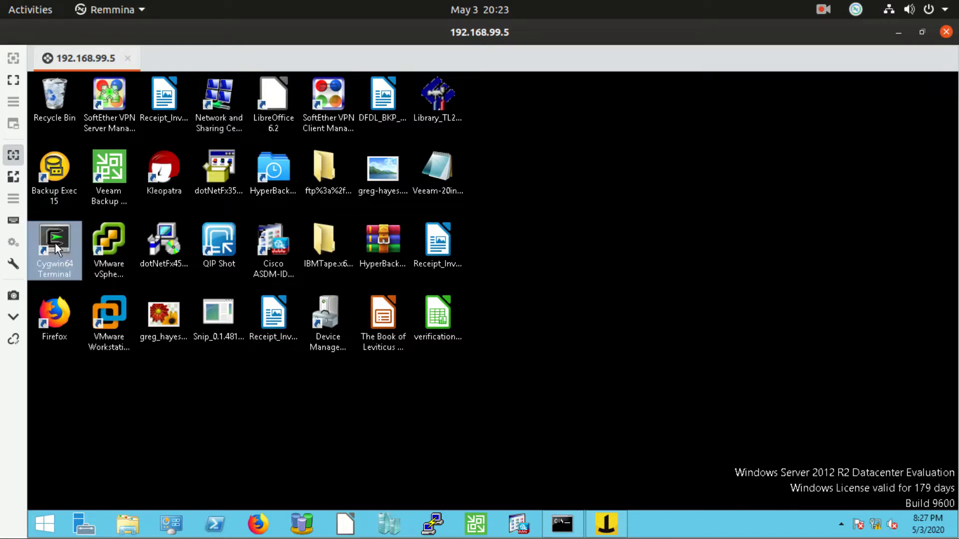
drag(227, 138, 618, 99)
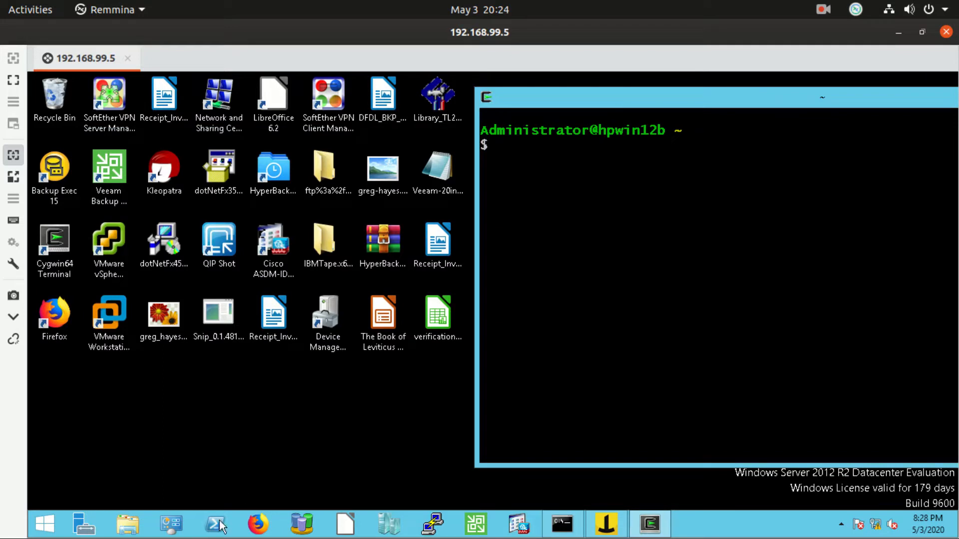
Open Device Manager from a maximized Control Panel and reposition its window
click(170, 529)
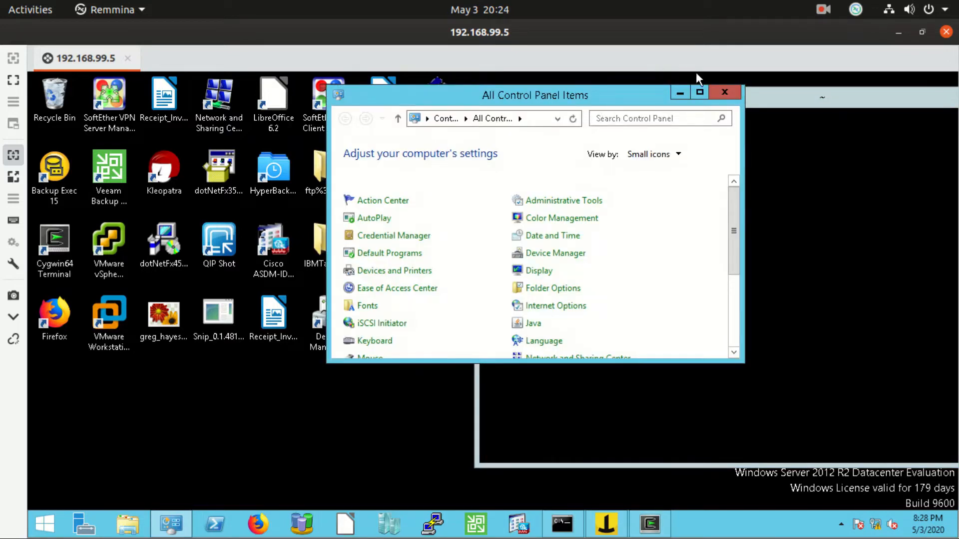
click(697, 89)
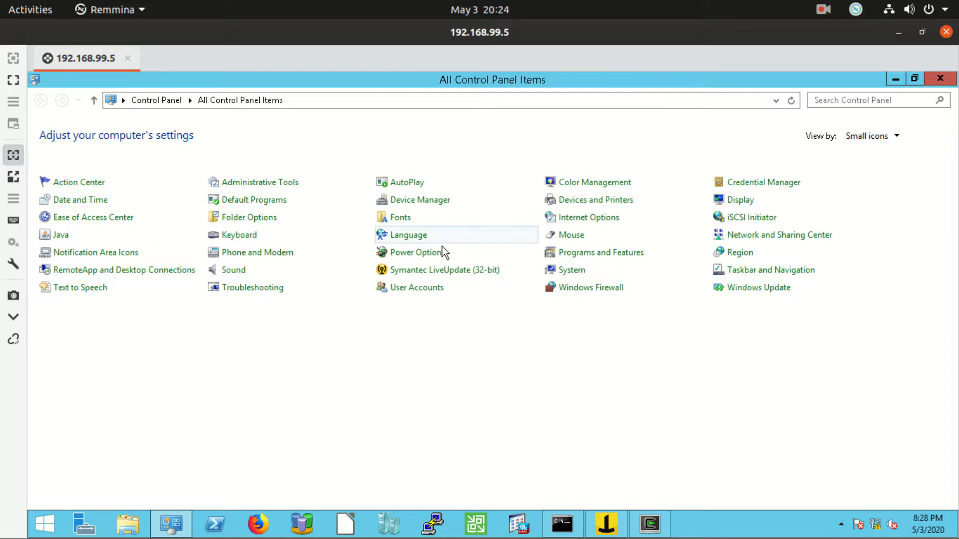
click(402, 201)
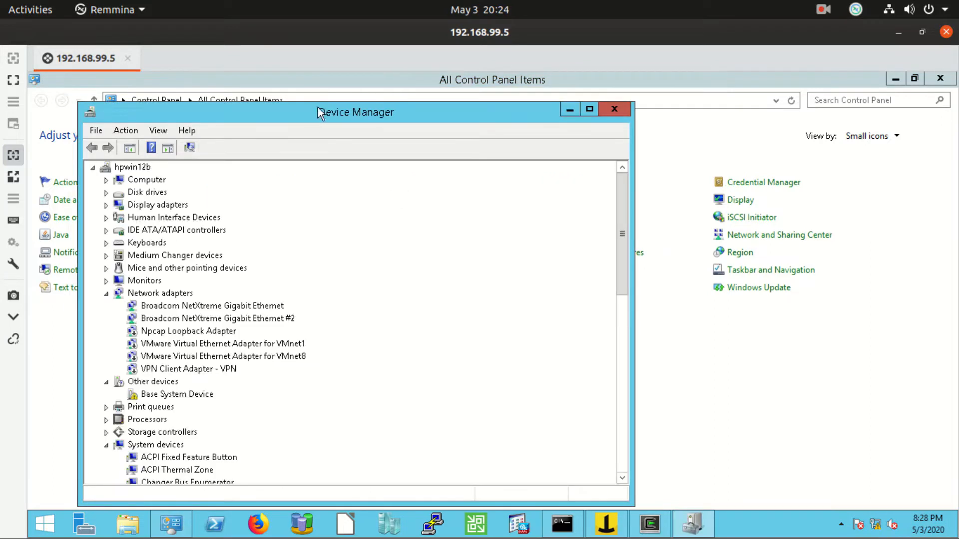
drag(317, 107, 307, 77)
Collapse the network adapters, expand Medium Changer devices and select the IBM TotalStorage 3573 Tape Library
click(96, 265)
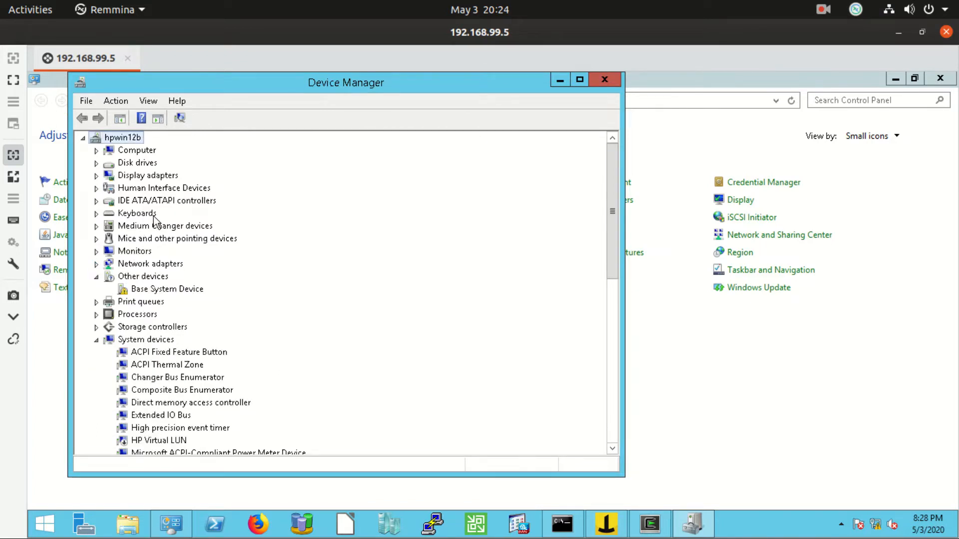
click(116, 228)
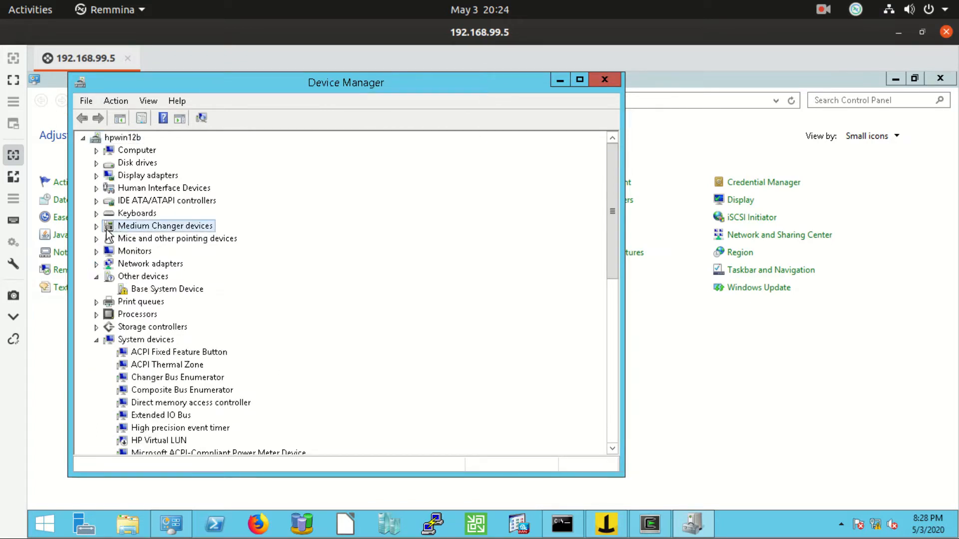
click(96, 227)
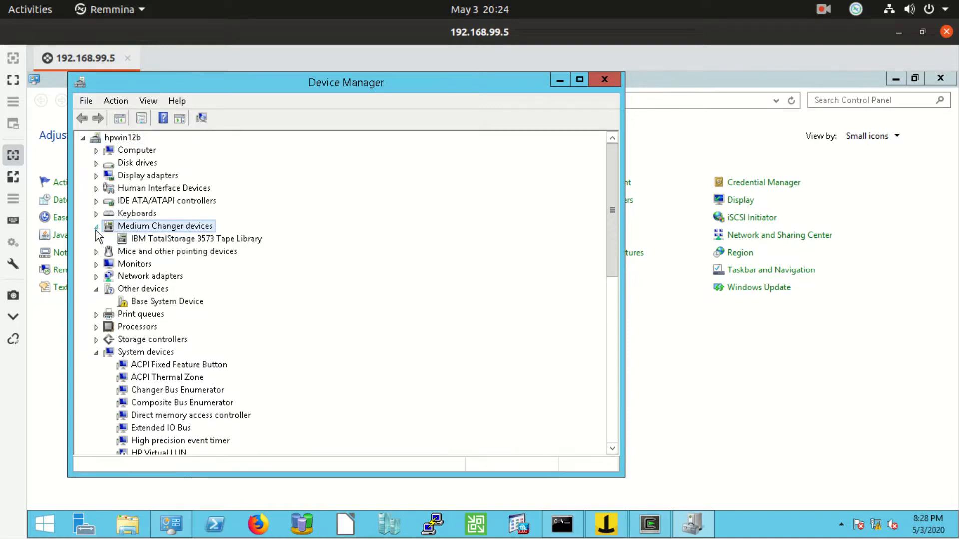
click(159, 240)
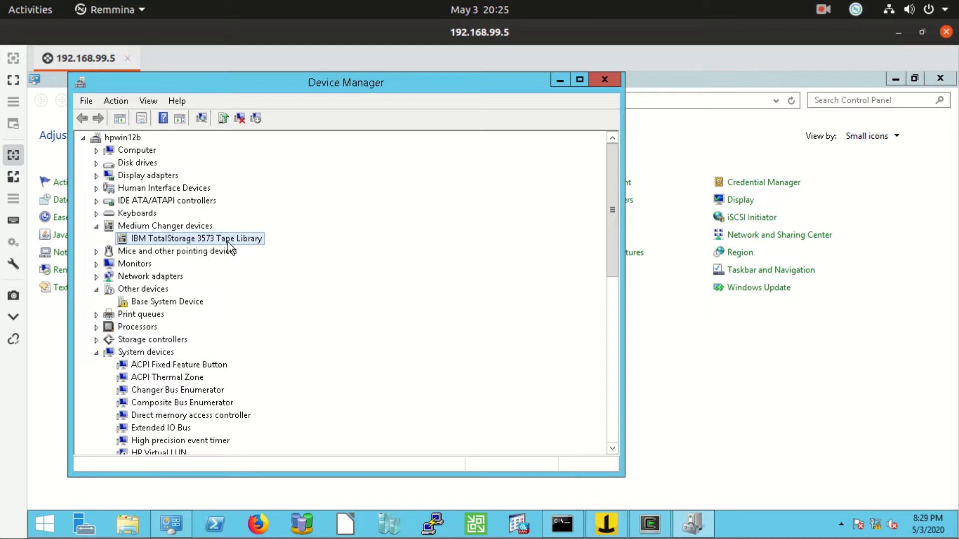
Collapse System devices, expand Tape drives and select the IBM ULTRIUM 5 HH 3580 tape drive
click(97, 356)
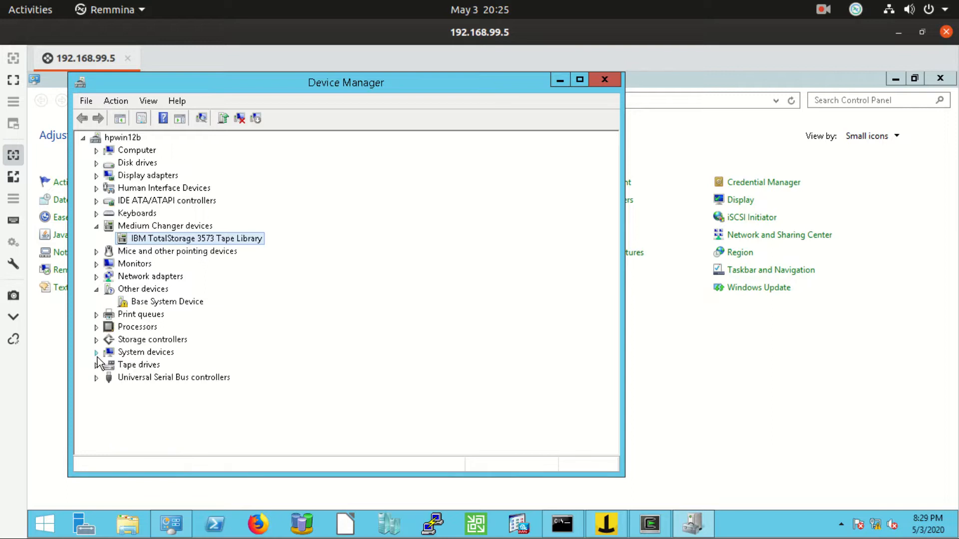
click(143, 365)
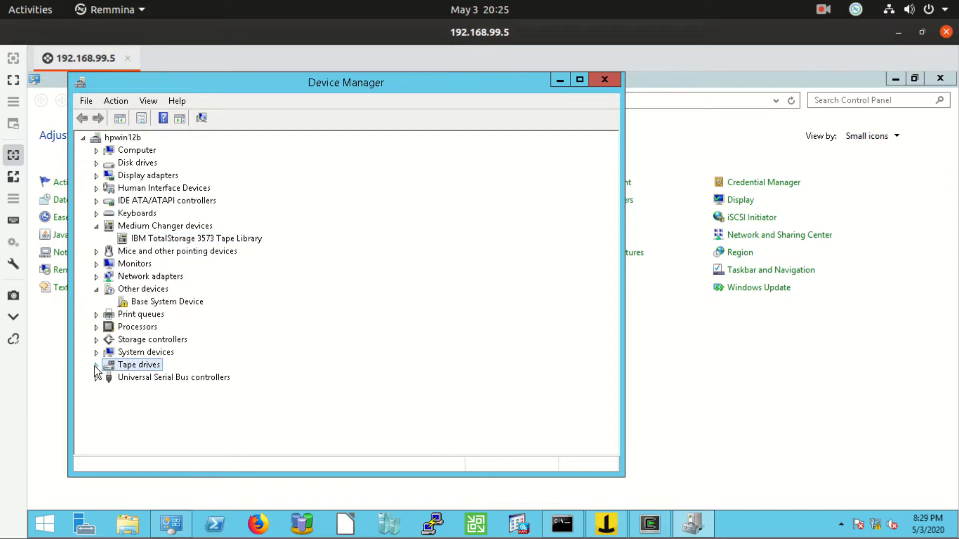
click(96, 365)
click(147, 378)
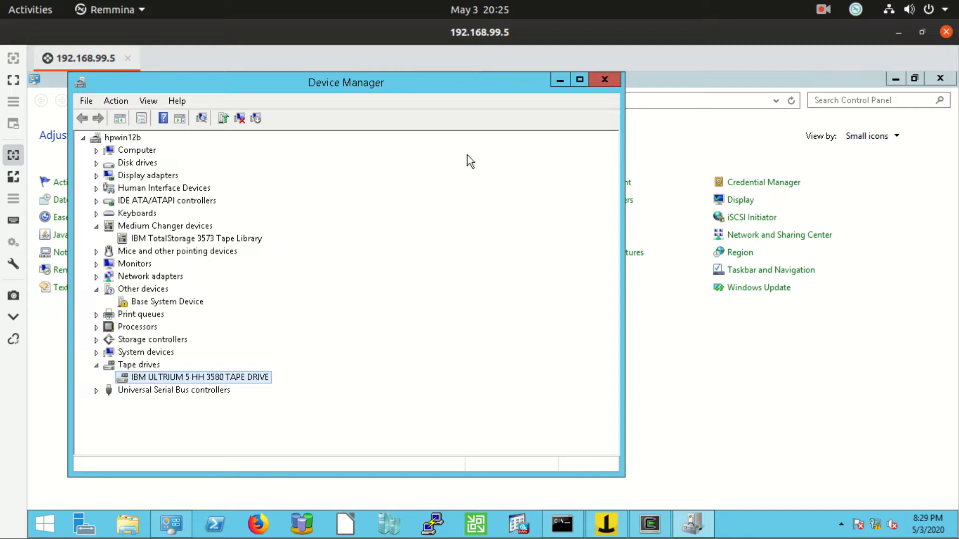
Minimize Device Manager and Control Panel, and run ls /dev/nst0 in the Cygwin terminal
click(557, 82)
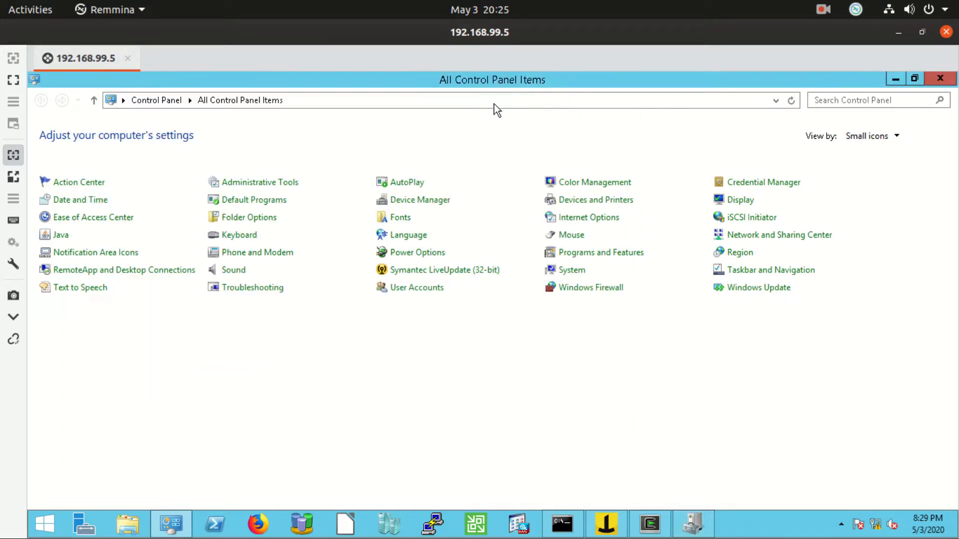
click(900, 79)
drag(646, 96, 203, 87)
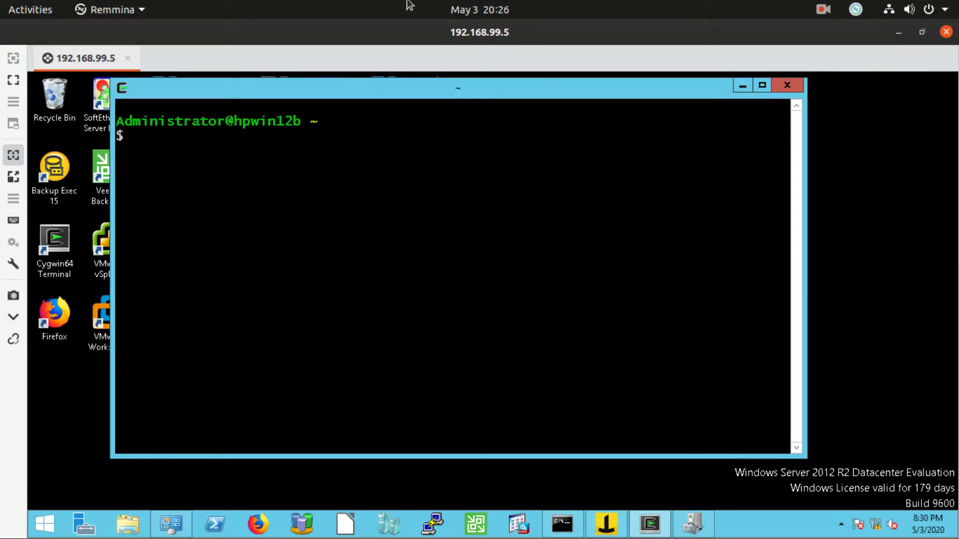
text(ls /dev/nst0)
key(Return)
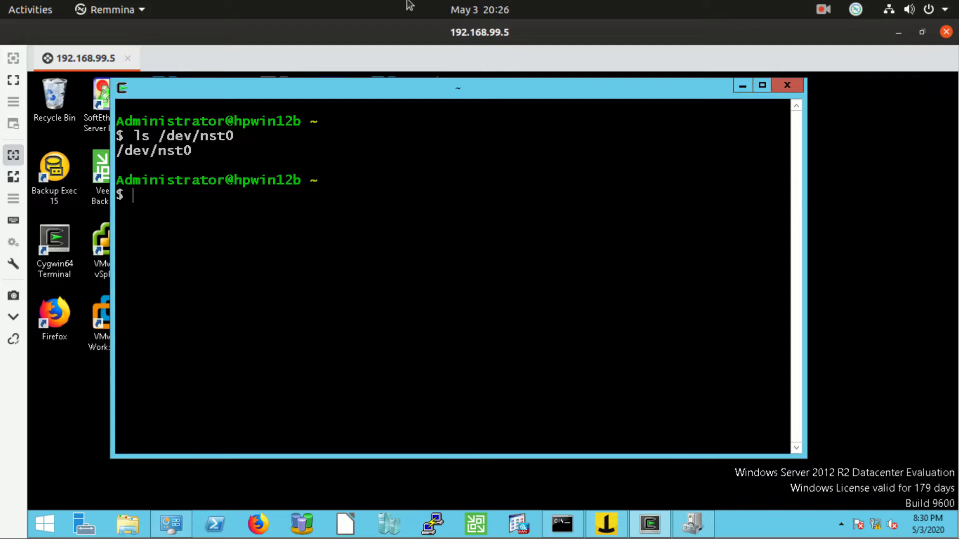
Query the tape drive with mt -f /dev/nst0 status and highlight the density type and tape block size in the output
text(mt -f /dev/nst0 stattus)
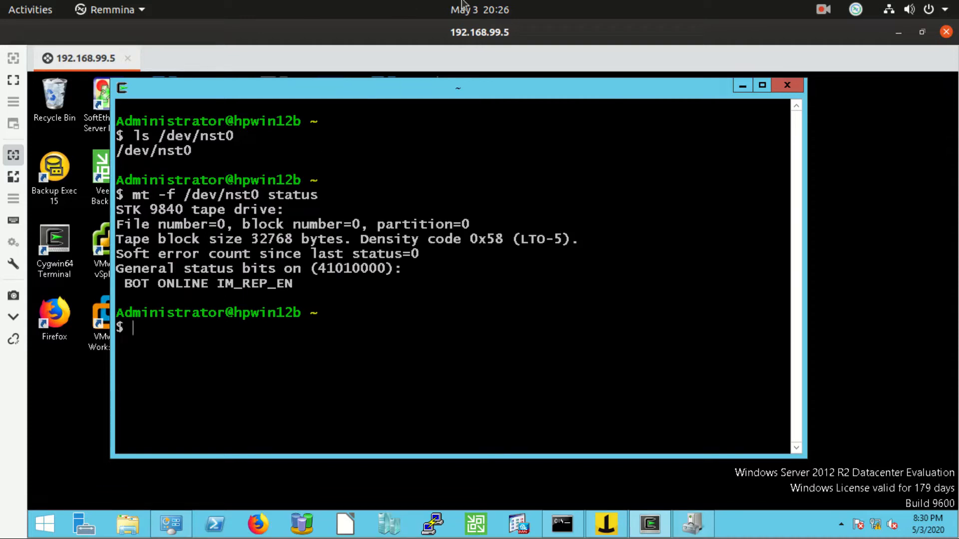
drag(593, 240, 488, 244)
drag(248, 242, 343, 240)
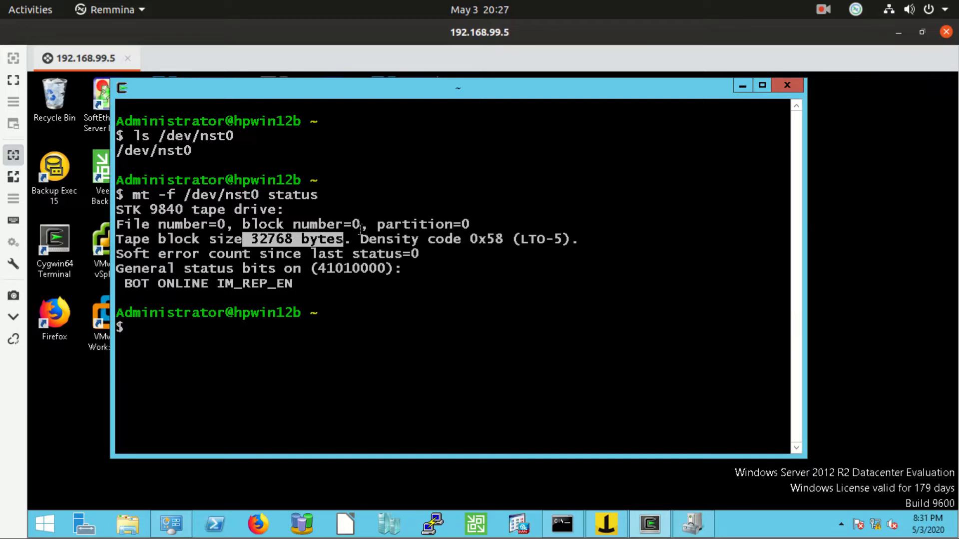
Try to run the mtx command in the Cygwin terminal and minimize the terminal window
text(mtx)
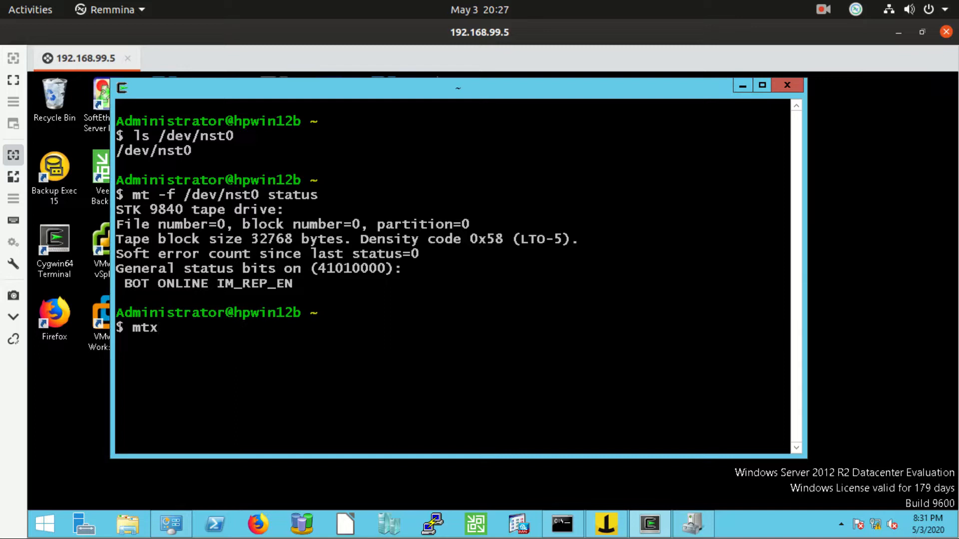
key(Return)
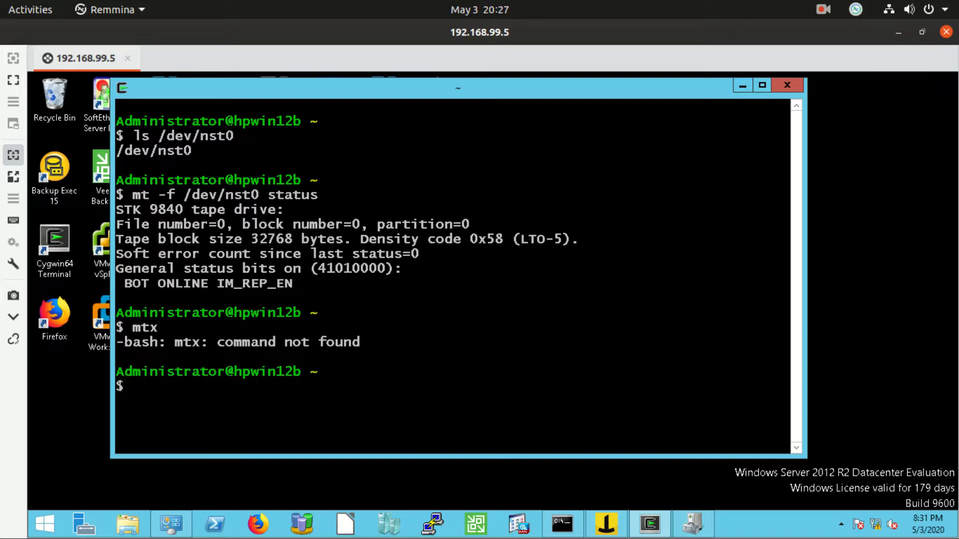
click(744, 86)
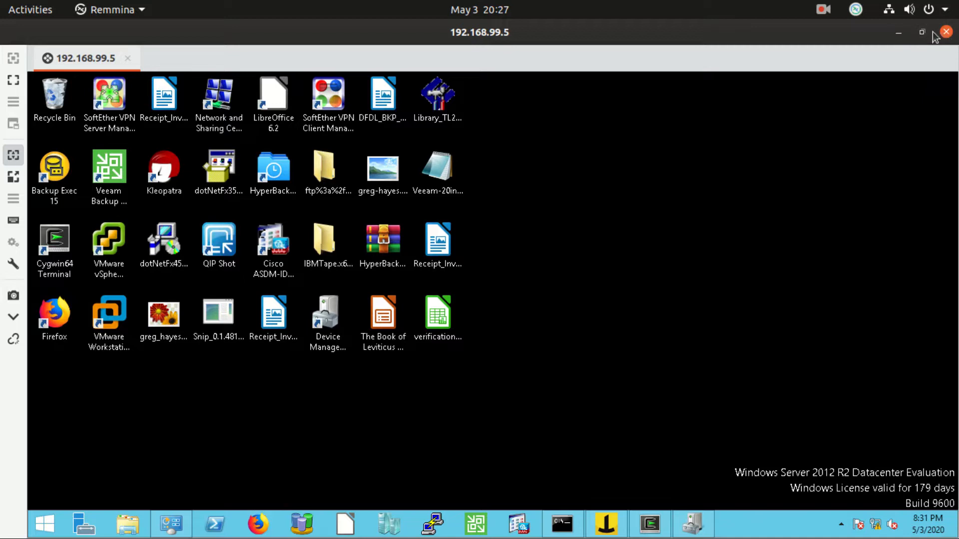
click(822, 10)
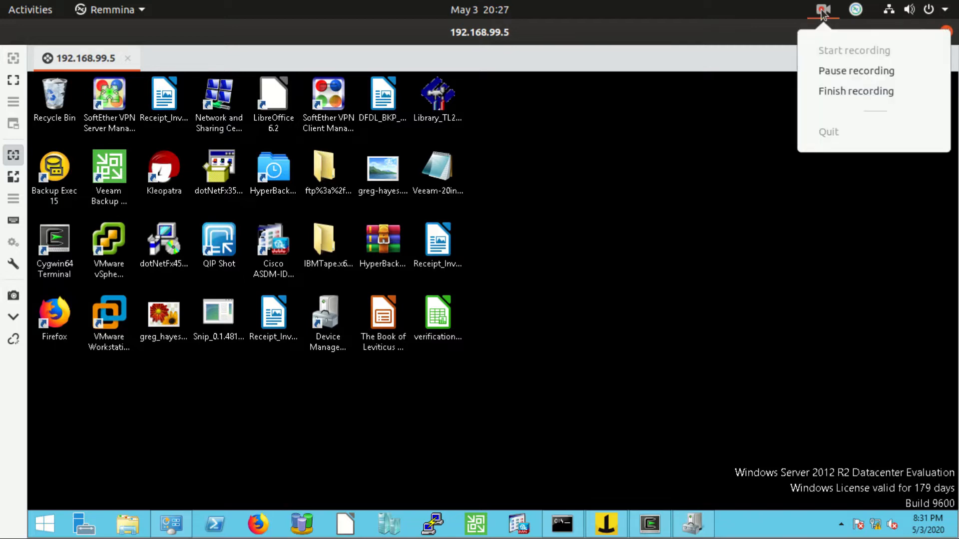
click(832, 72)
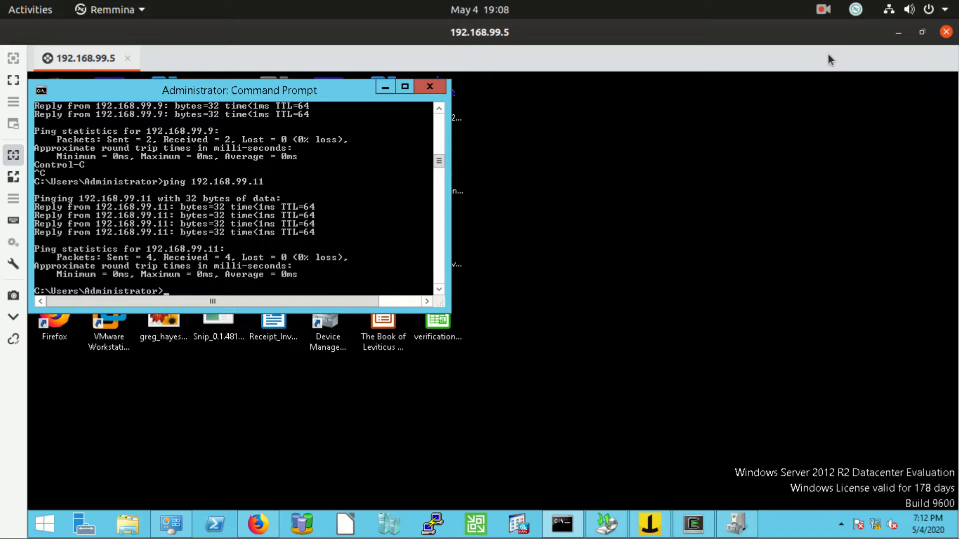
Move the Command Prompt window aside, and search for and open Windows Server Backup
drag(318, 95, 649, 92)
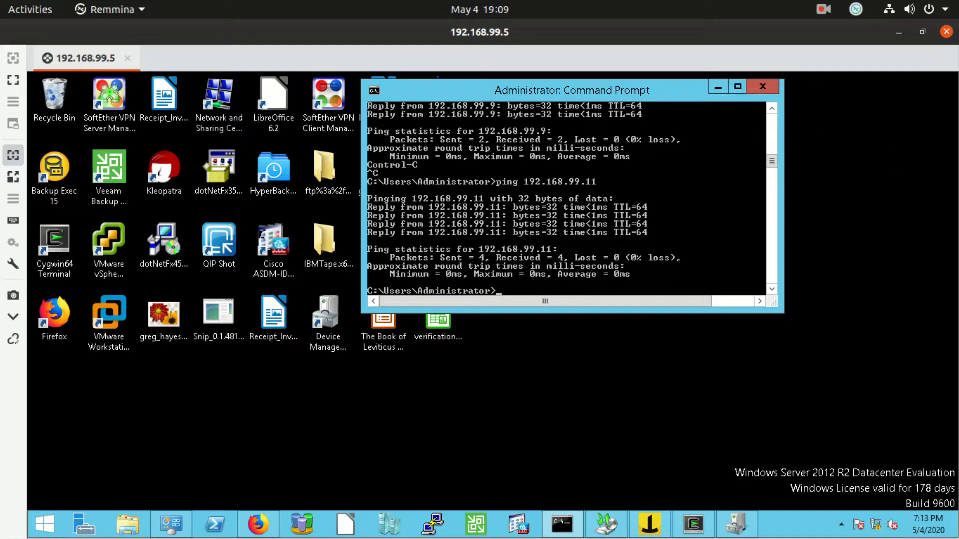
click(37, 528)
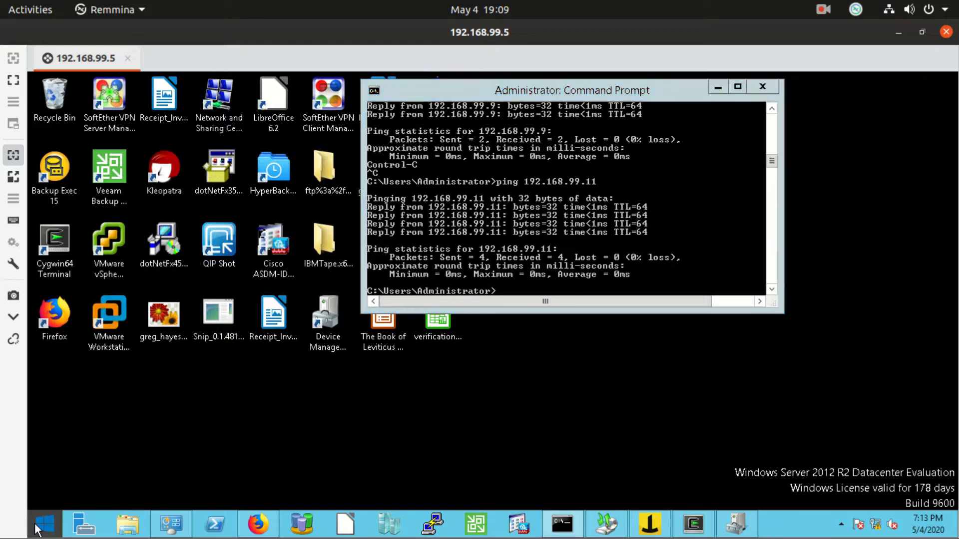
click(915, 136)
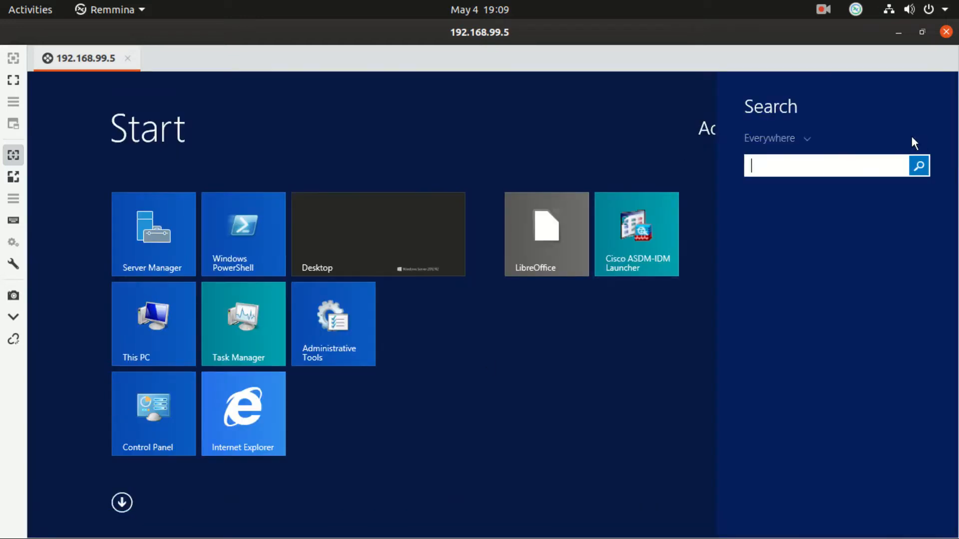
text(window)
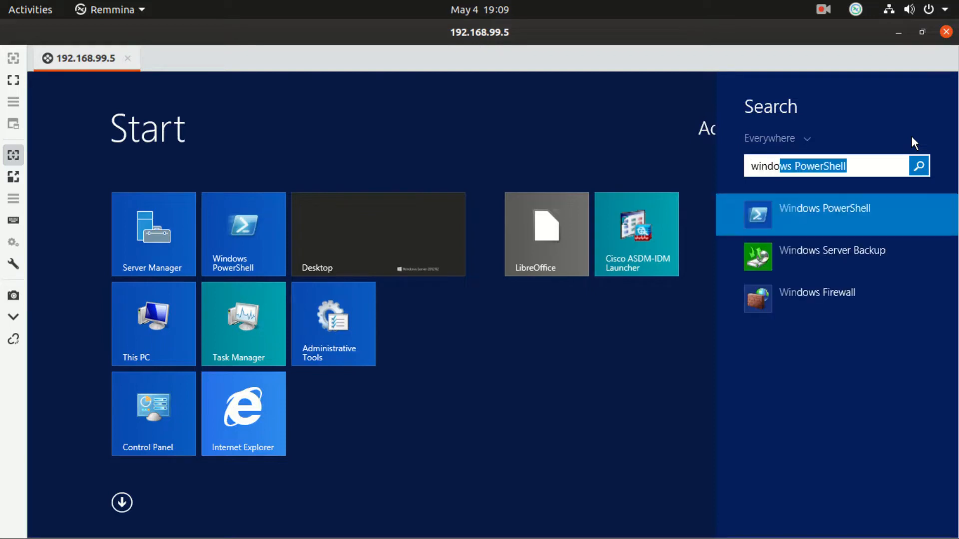
text(s)
key(Down)
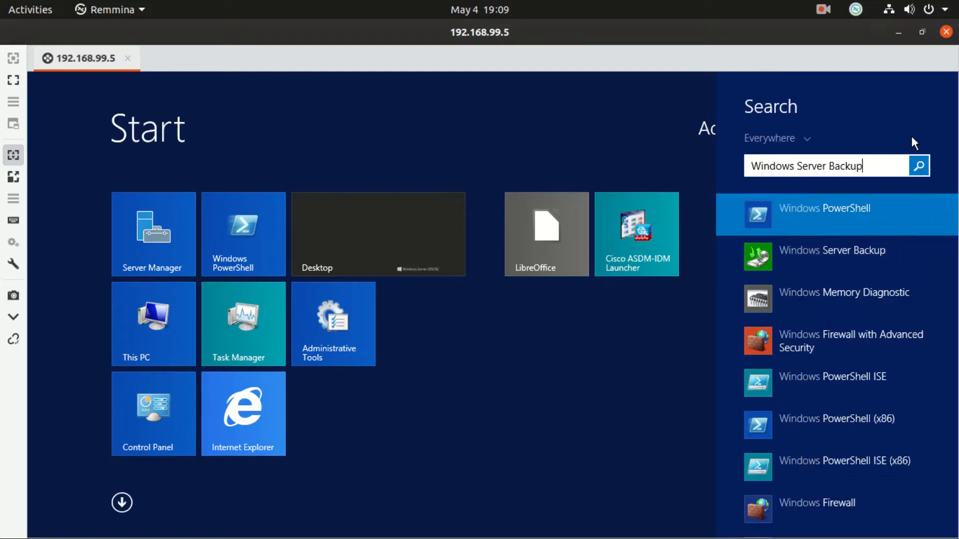
key(Return)
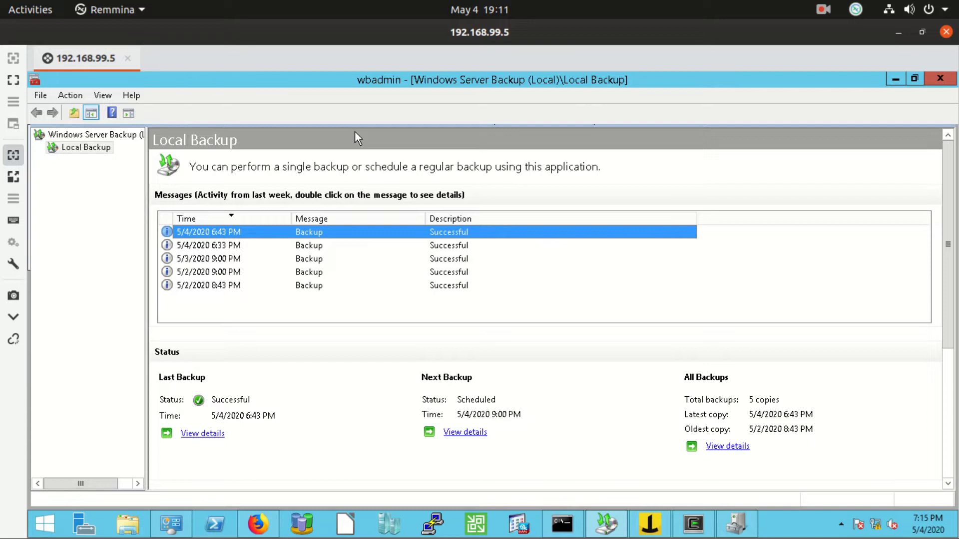
Start a one-time backup of the server using Different options instead of the scheduled backup options
click(70, 95)
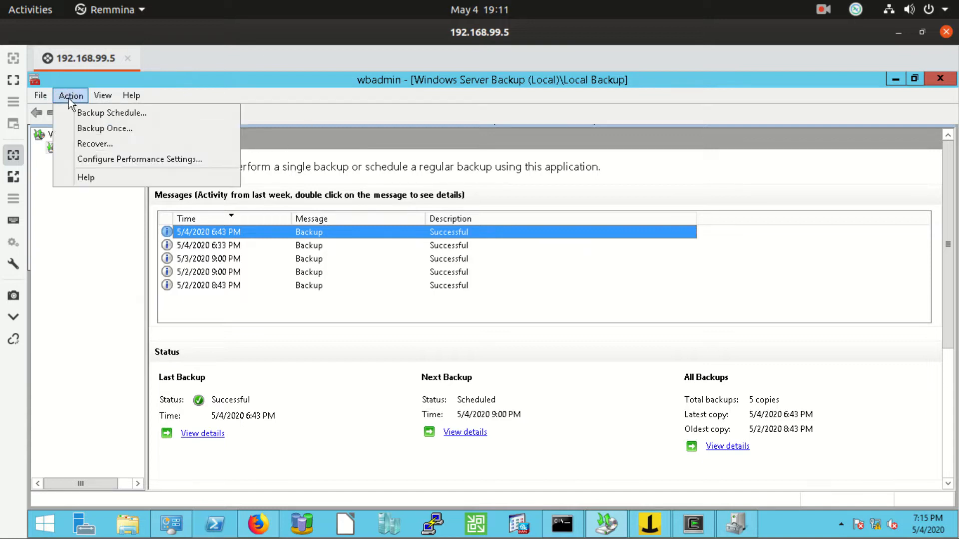
click(99, 131)
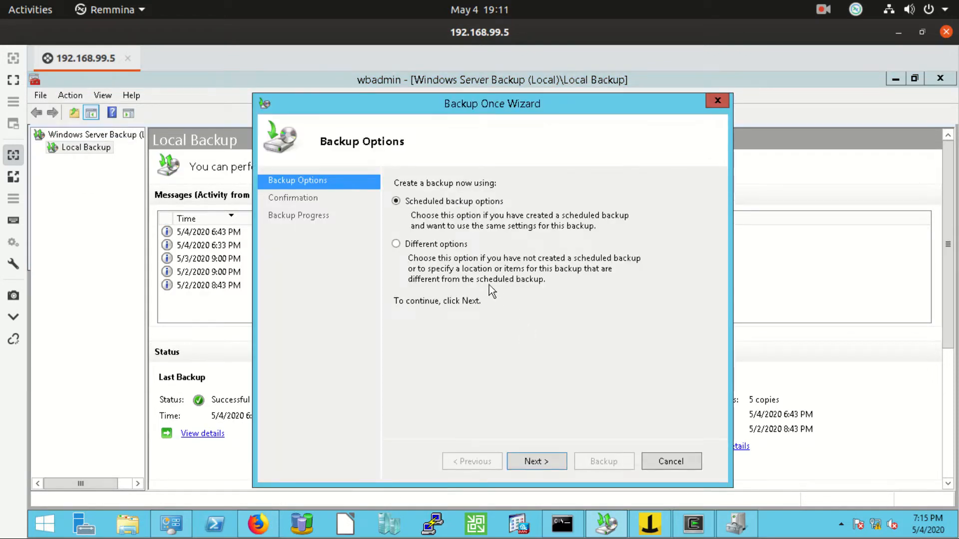
click(394, 243)
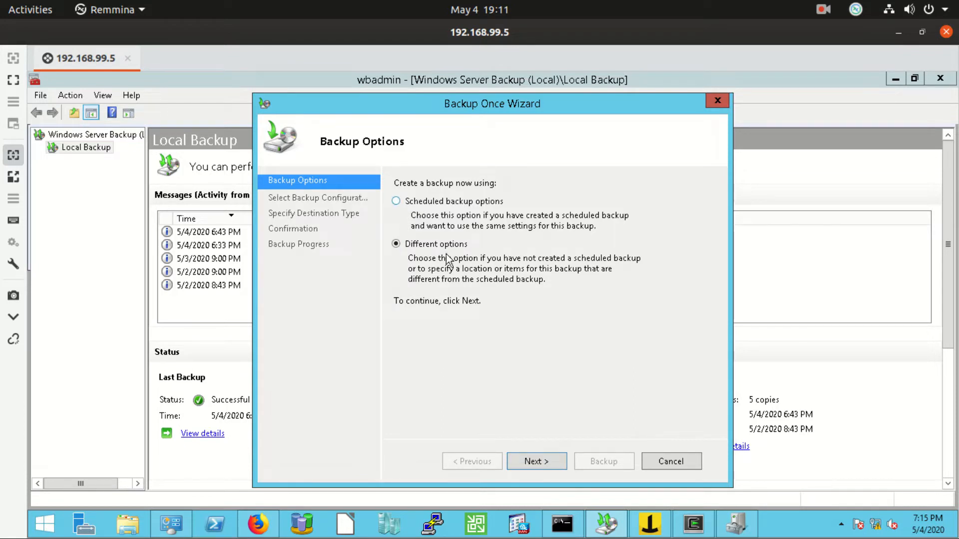
click(536, 460)
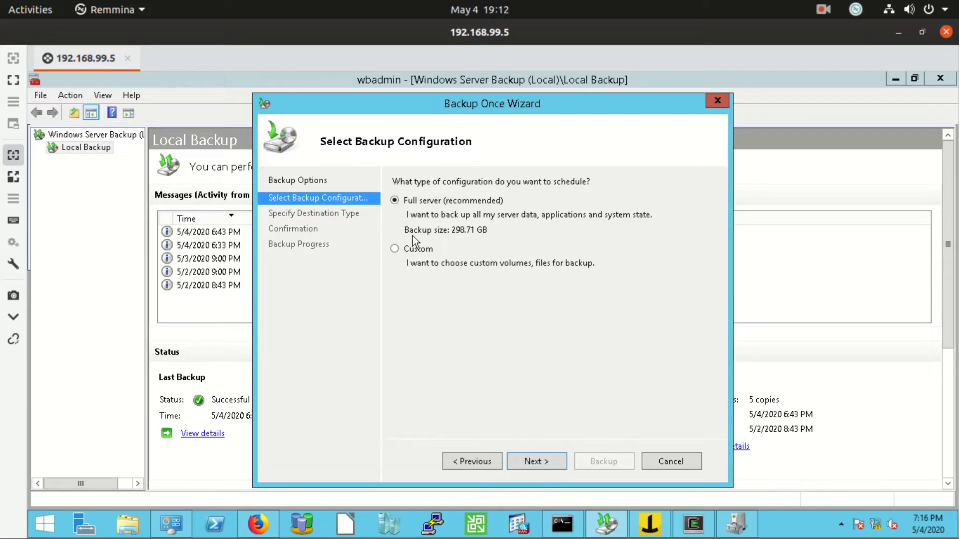
Choose a custom backup configuration and add the Dell folder on Local disk (C:) as the item to back up
click(408, 249)
click(535, 460)
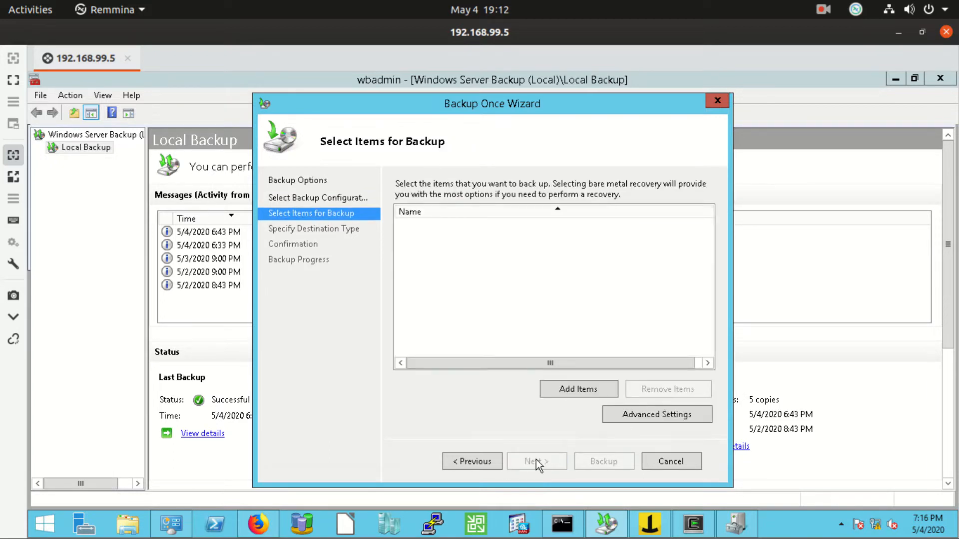
click(567, 393)
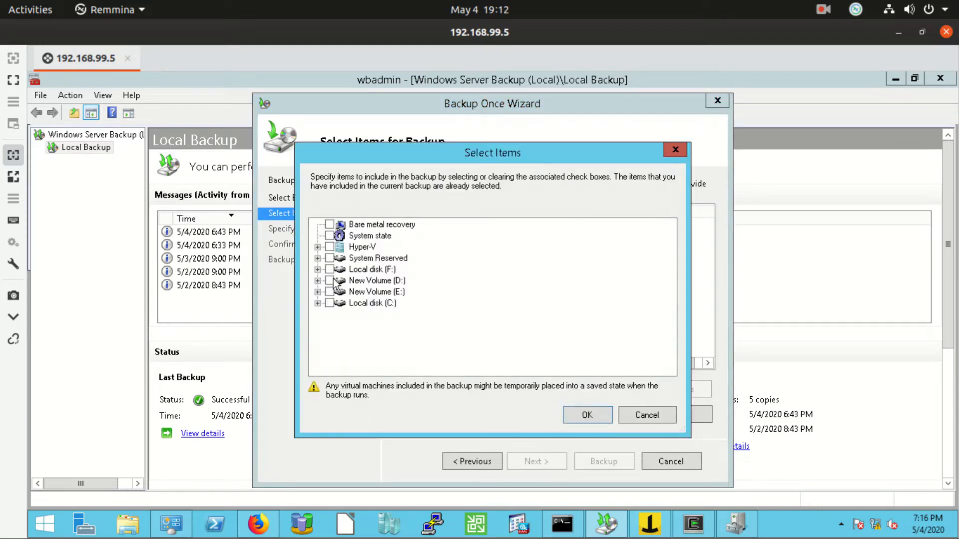
click(316, 304)
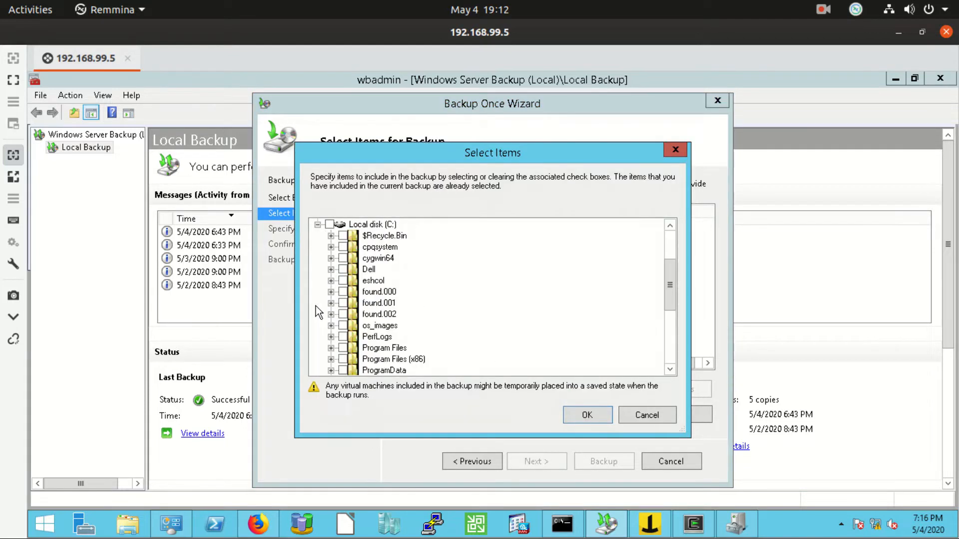
click(343, 269)
click(592, 415)
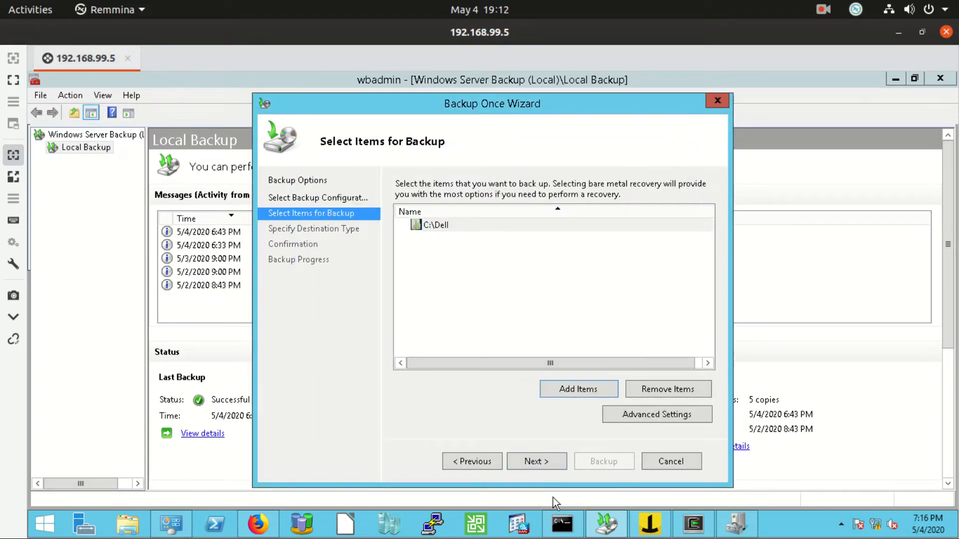
click(538, 458)
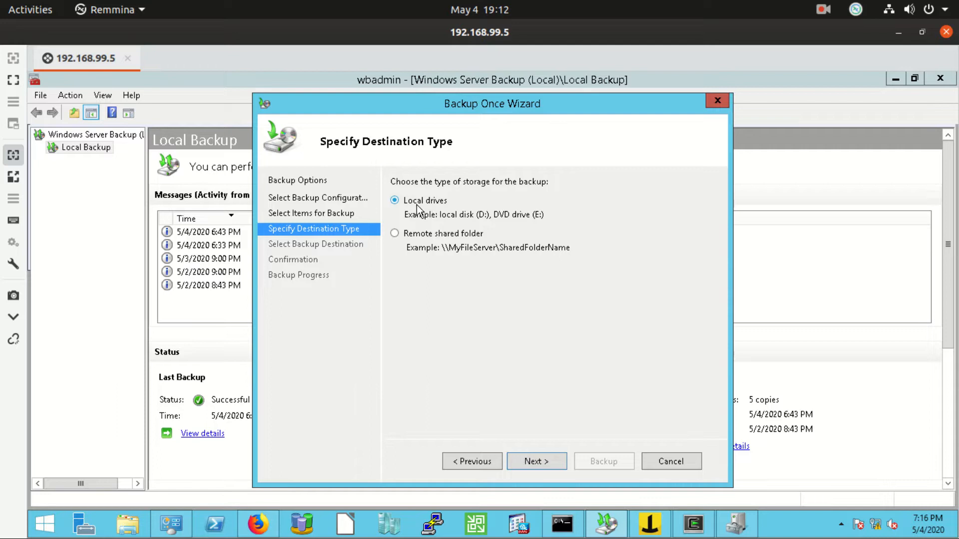
Set the storage type to local drives with New Volume (E:) as the backup destination, and start the backup
click(394, 234)
click(397, 206)
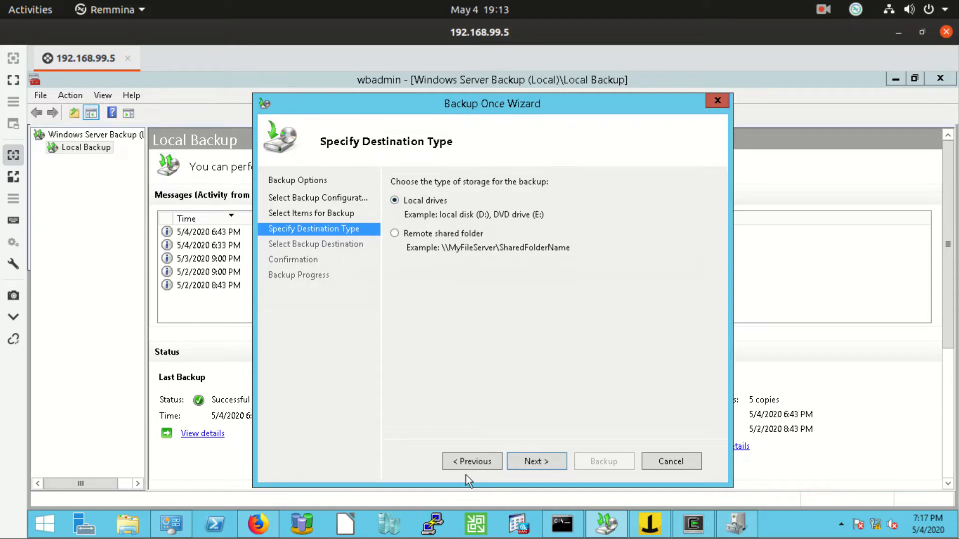
click(535, 468)
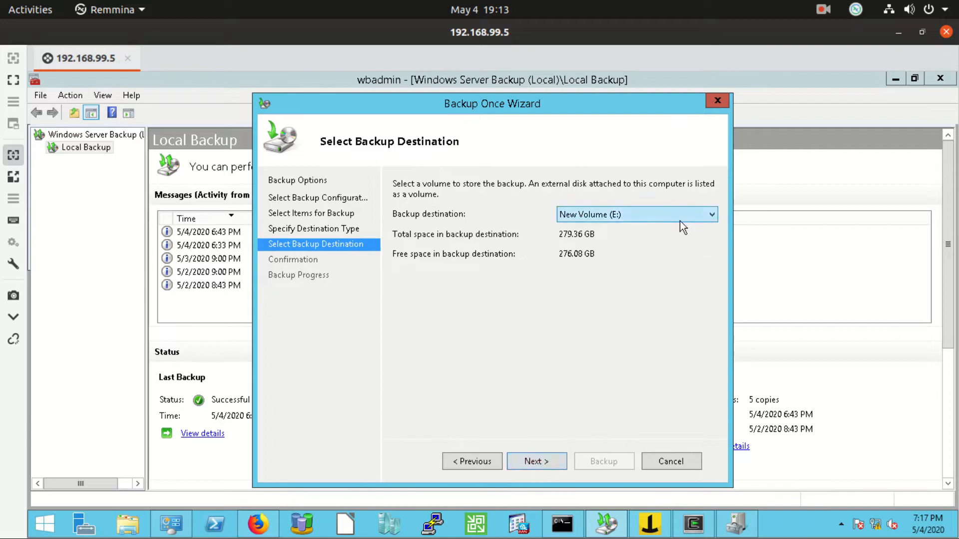
click(535, 463)
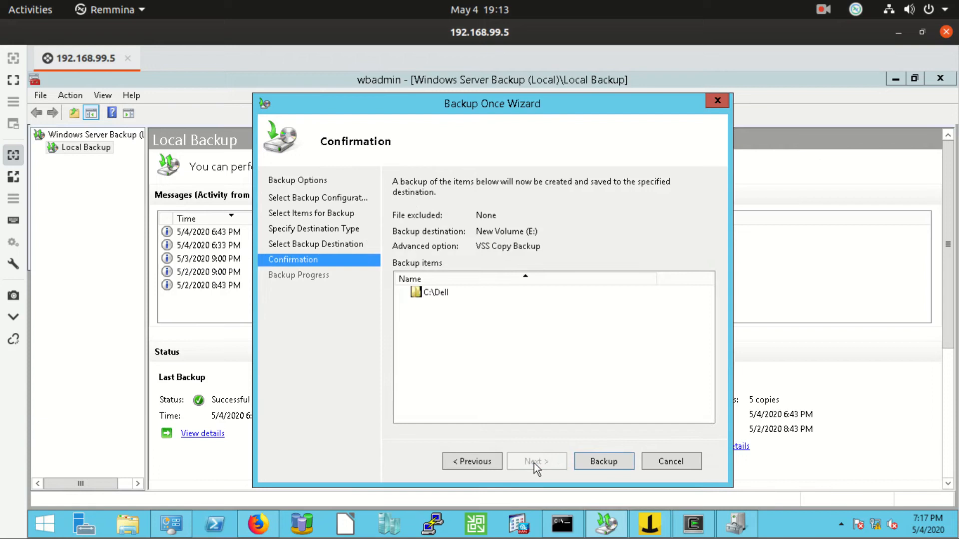
click(621, 466)
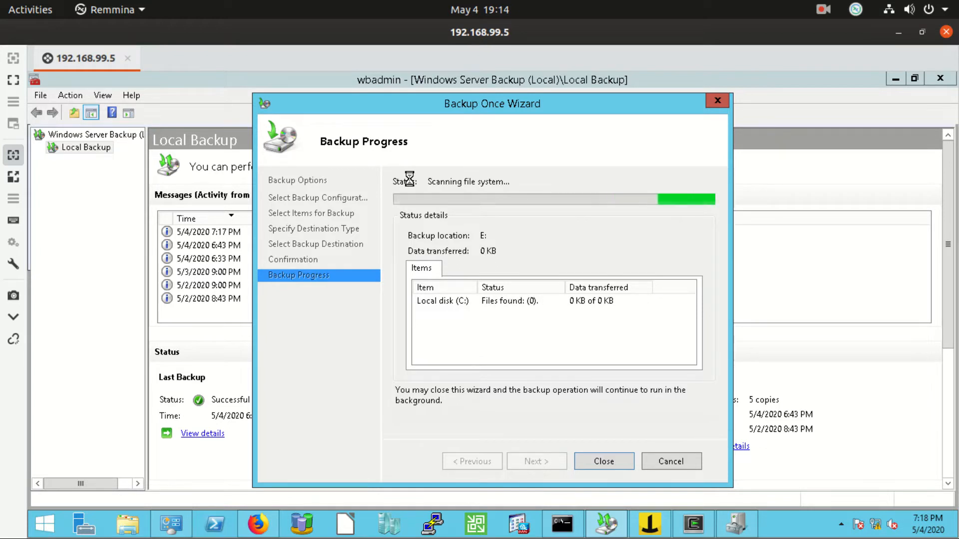
Move the Backup Once Wizard aside, close it once the backup completes, and close Windows Server Backup
drag(438, 99, 350, 78)
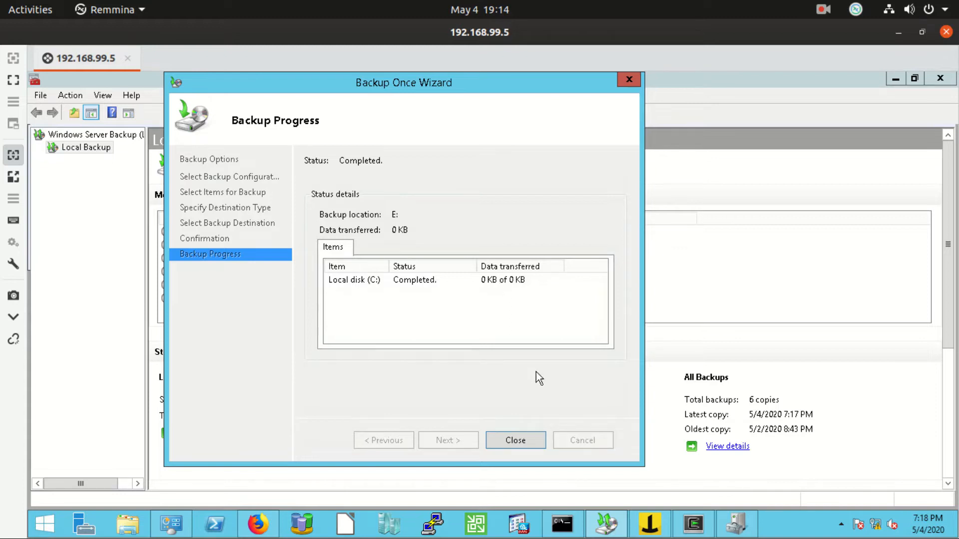
click(520, 436)
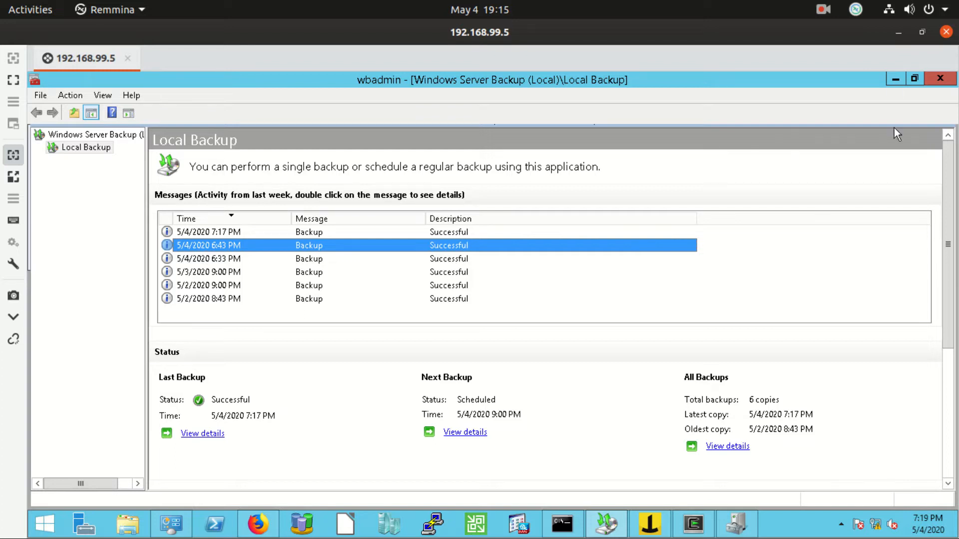
click(947, 82)
click(948, 83)
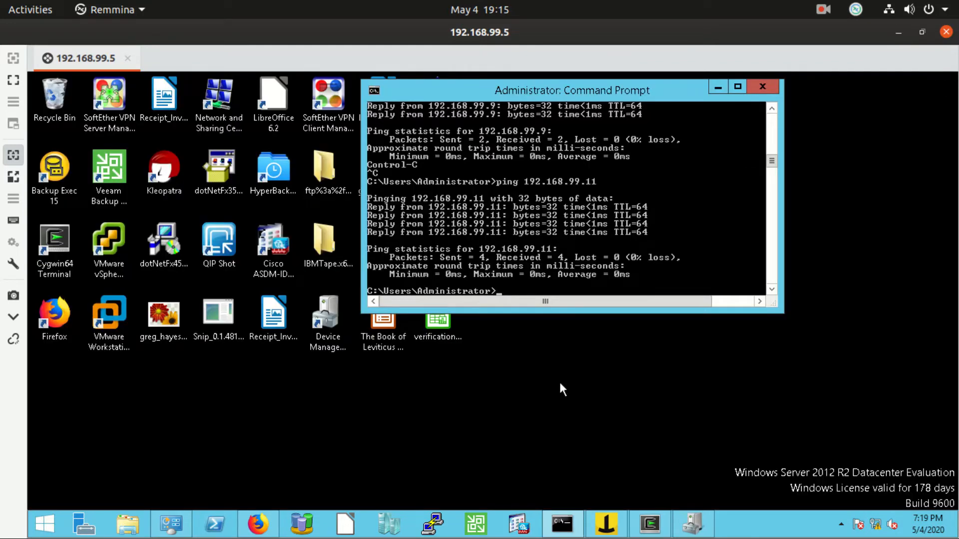
Switch to Iperius Backup, shrink its window, and delete the existing backup jobs hpwin12b and Desktop
click(610, 525)
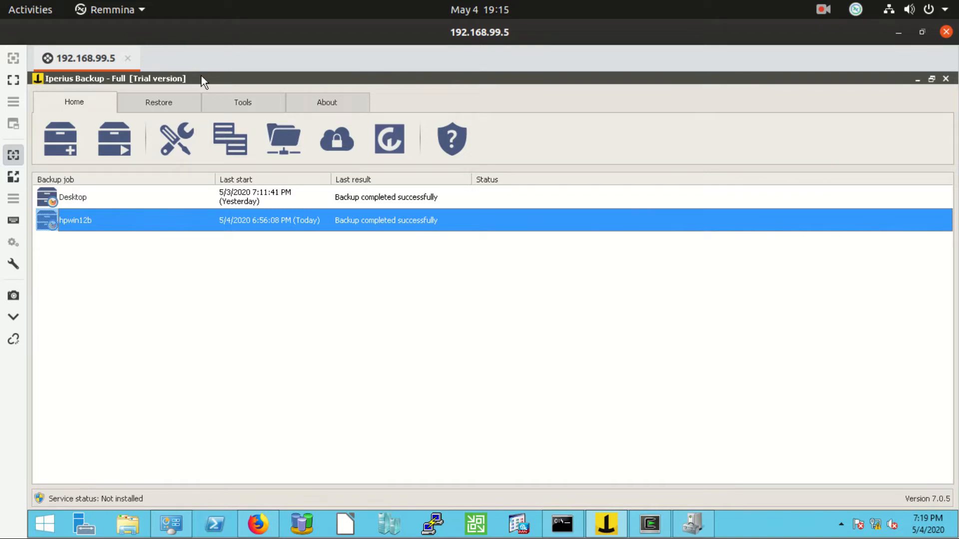
drag(202, 78, 283, 129)
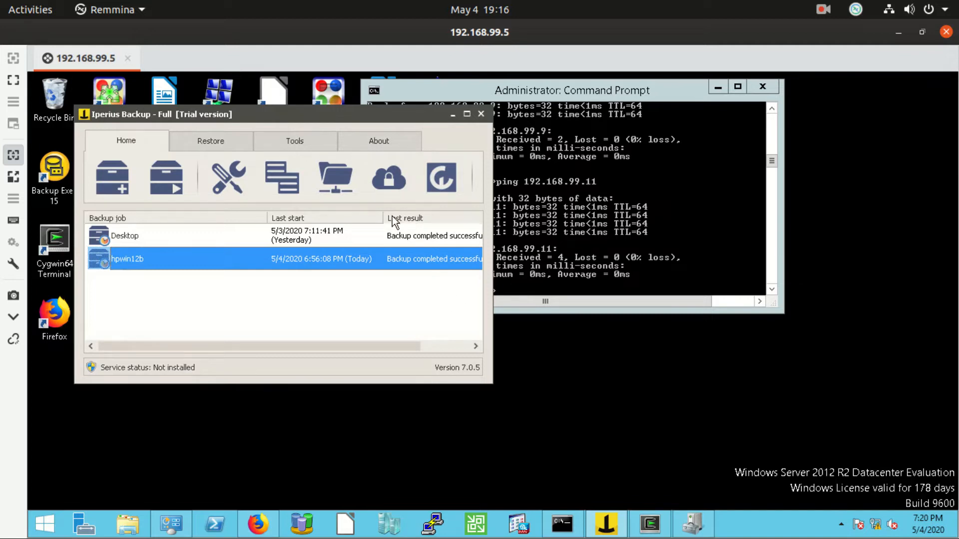
click(143, 236)
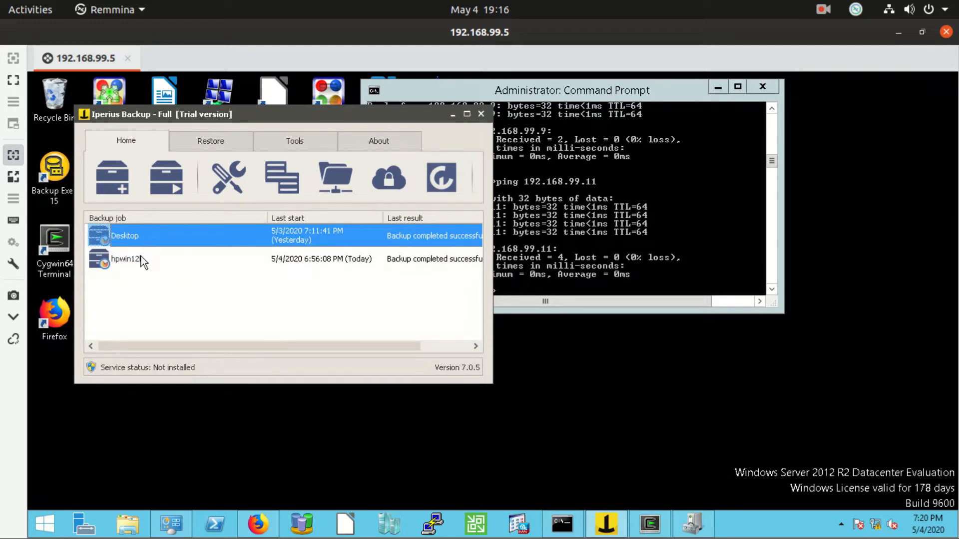
right_click(140, 257)
click(163, 297)
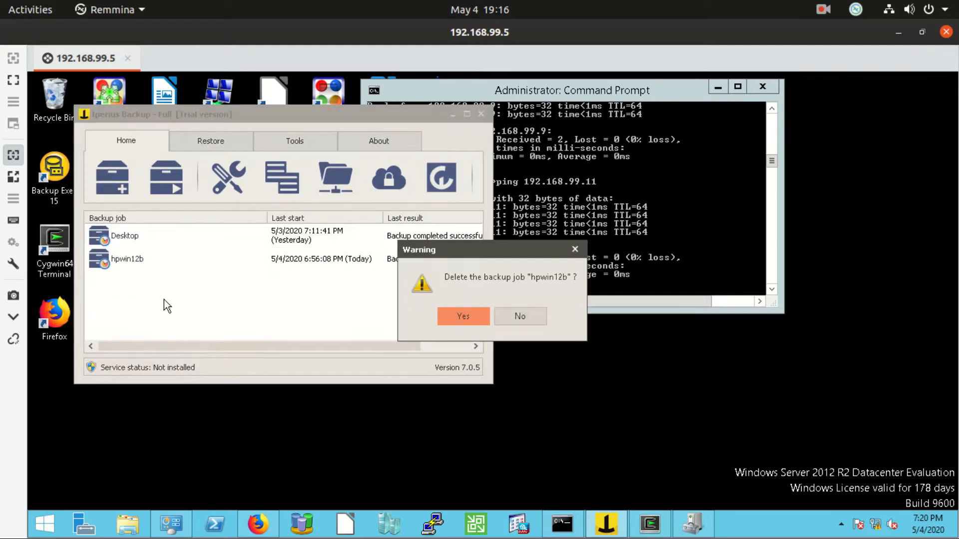
click(464, 315)
right_click(106, 239)
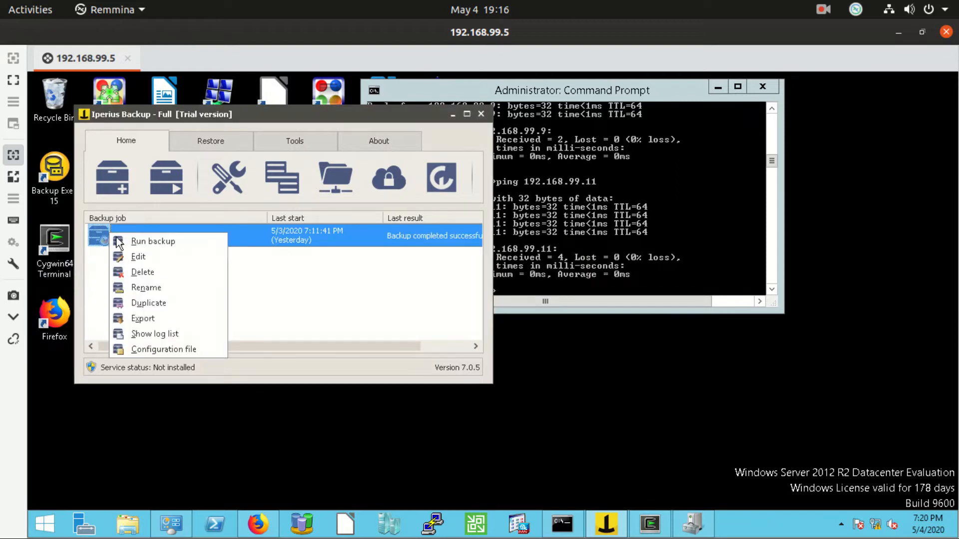
click(142, 271)
click(473, 316)
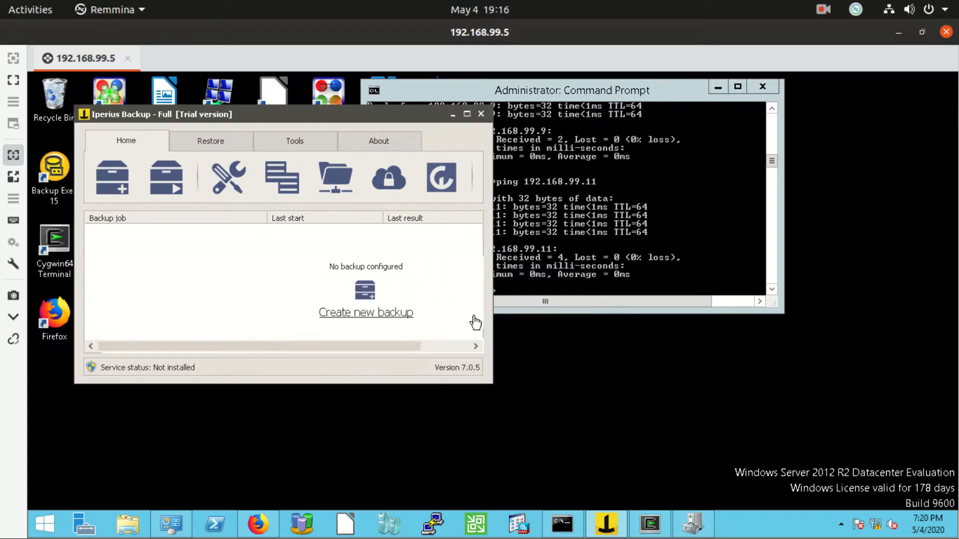
Maximize the Iperius Backup window and create a new backup job with a folder item
click(467, 115)
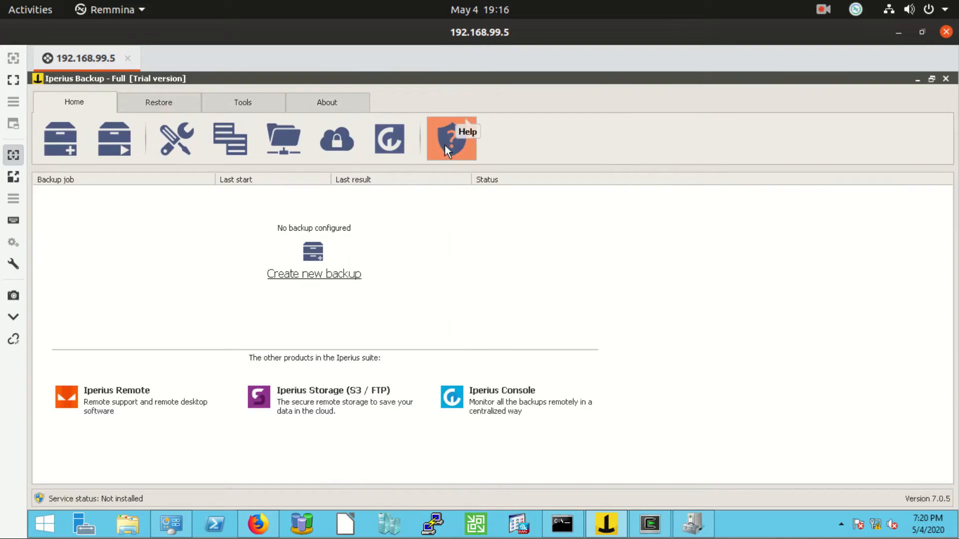
click(67, 151)
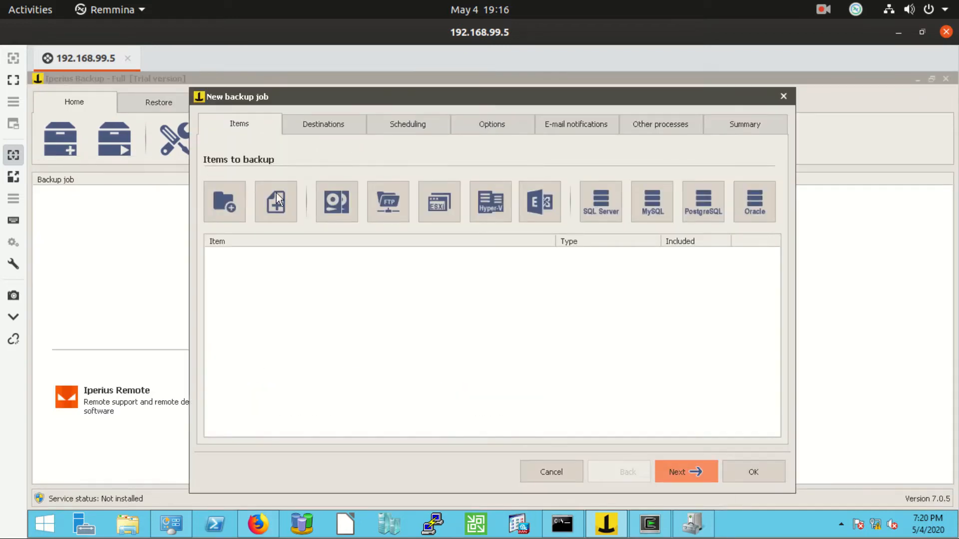
click(230, 208)
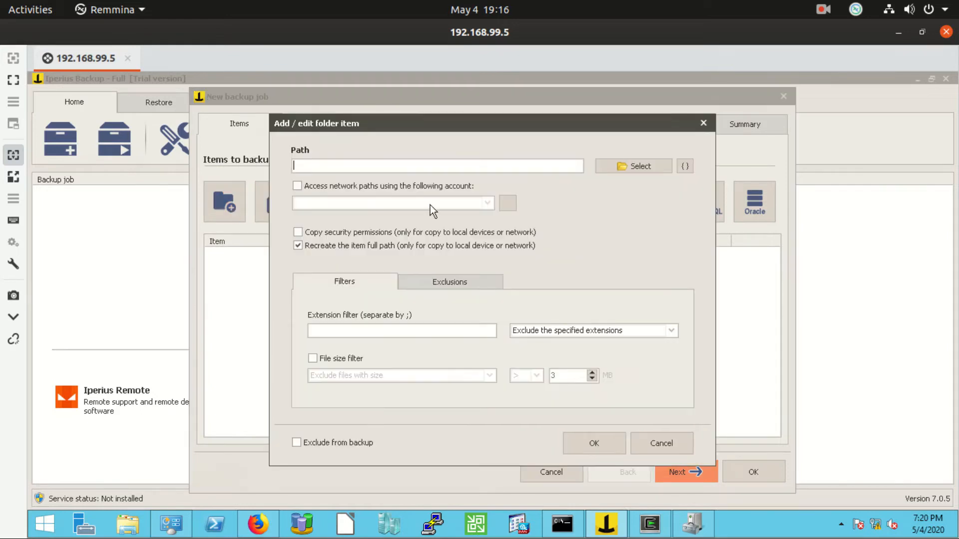
Set the folder item's path to the hpwin12b folder inside WindowsImageBackup on New Volume (E:)
click(628, 166)
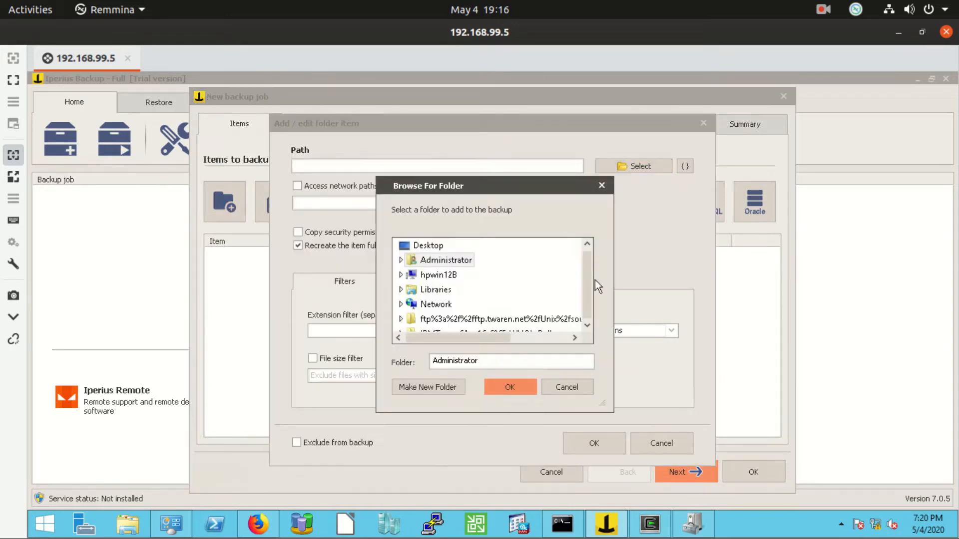
click(401, 275)
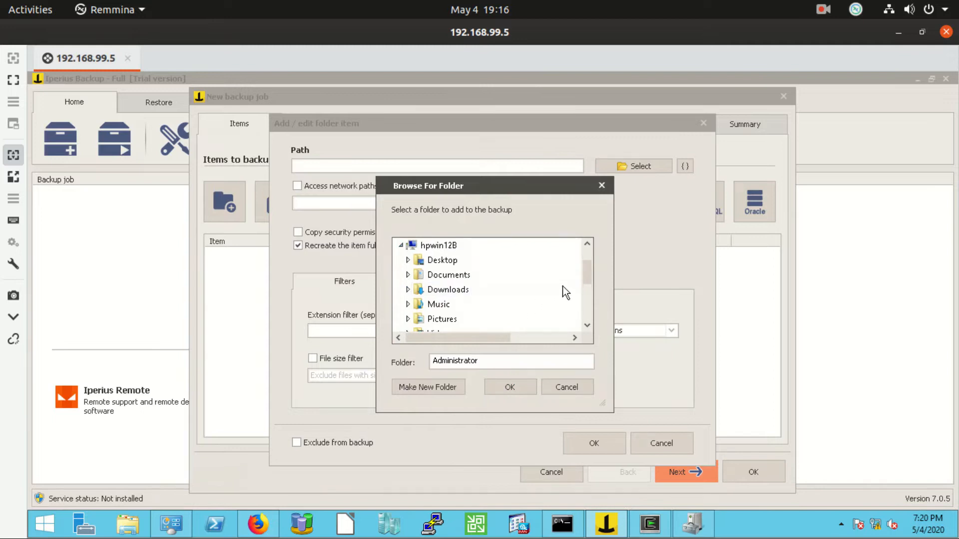
scroll(584, 288, down, 3)
click(474, 274)
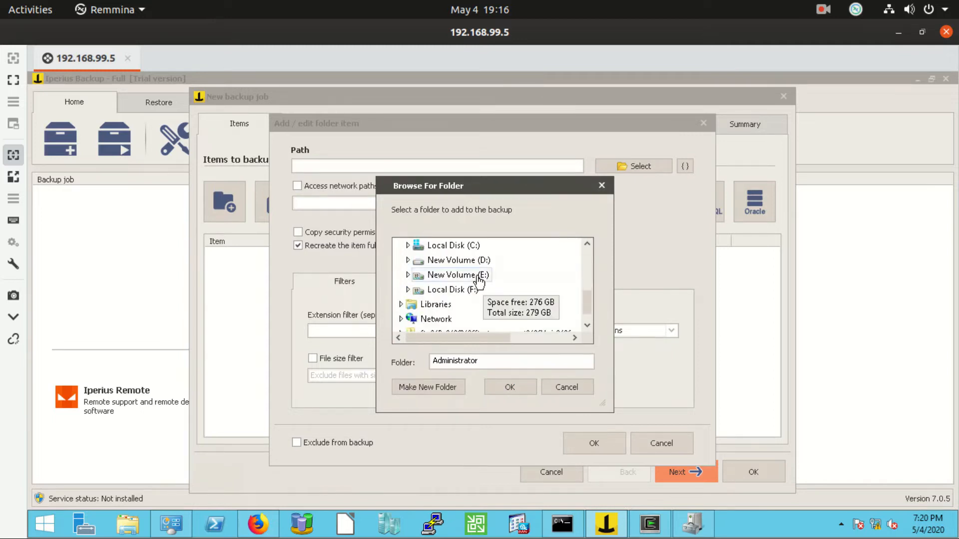
scroll(420, 280, up, 1)
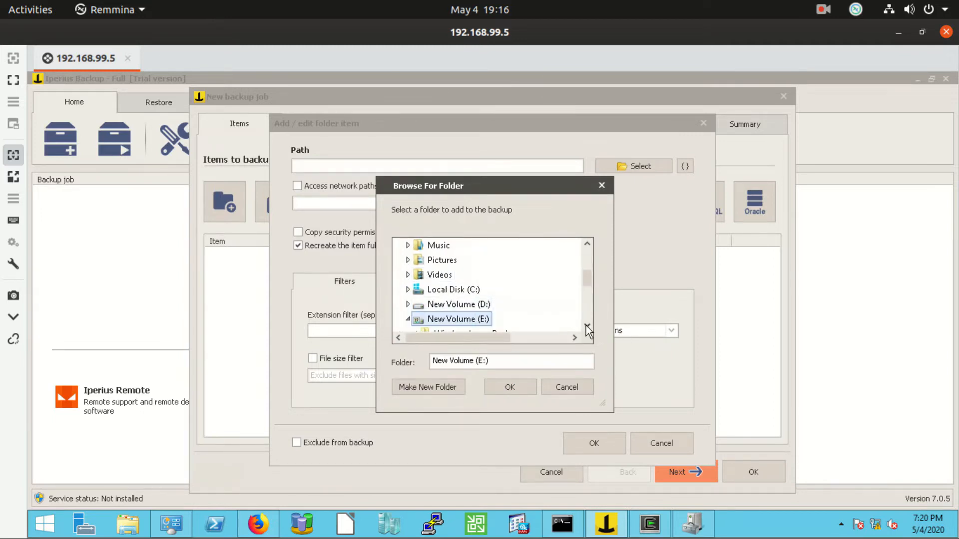
scroll(586, 326, down, 1)
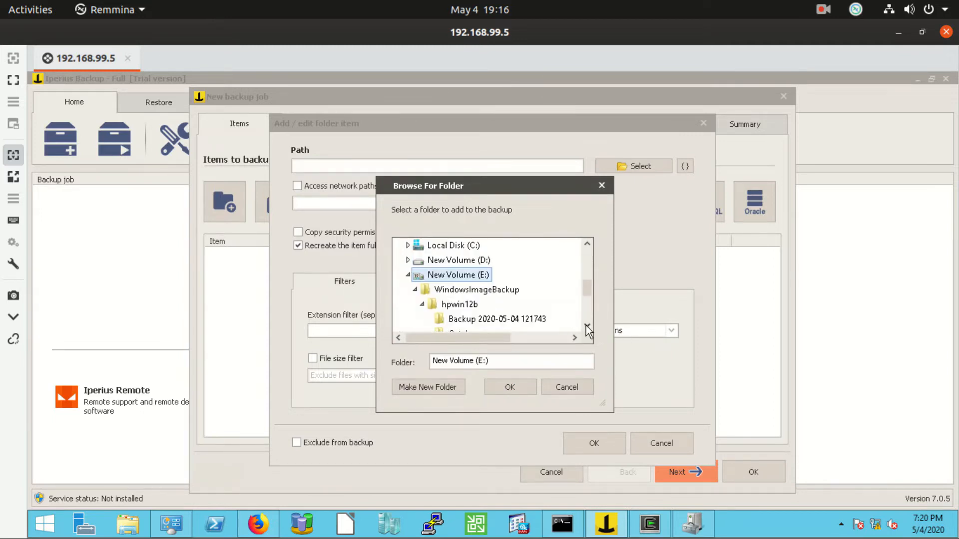
click(478, 291)
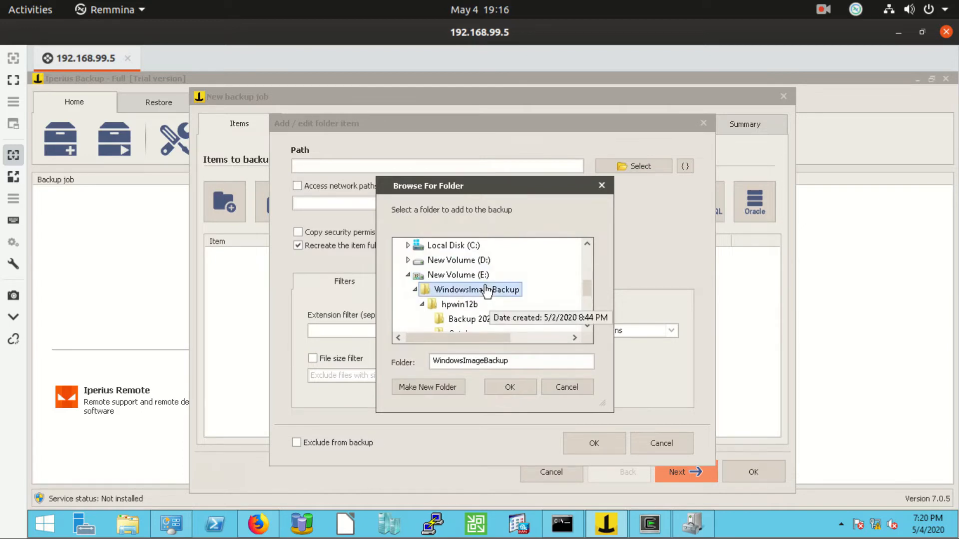
click(467, 305)
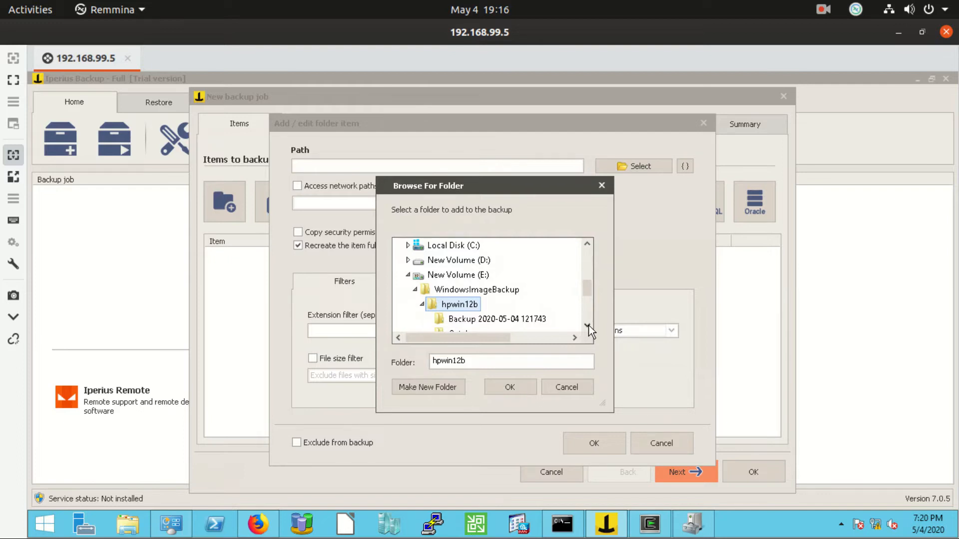
click(513, 384)
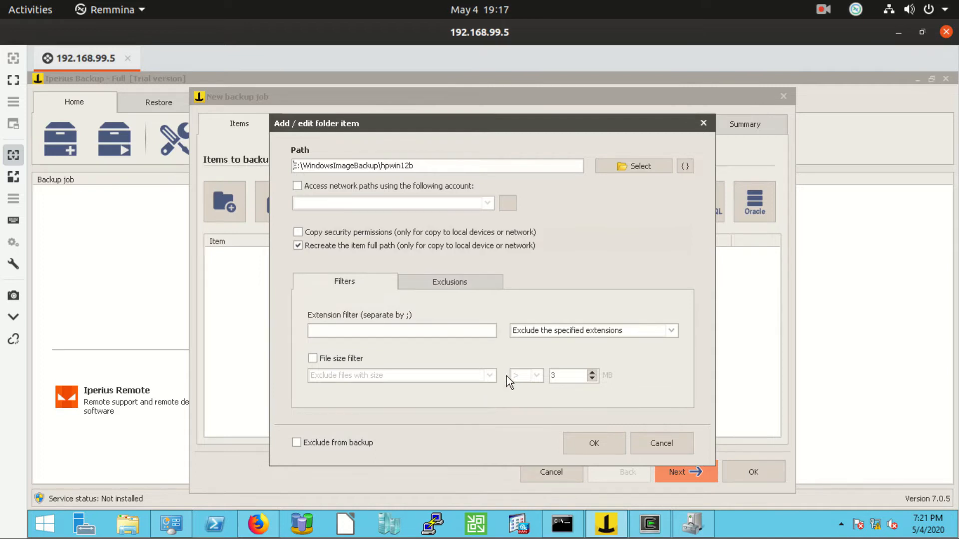
Check the folder item's exclusion and filter settings and add the item to the backup job
click(446, 283)
click(360, 286)
click(589, 448)
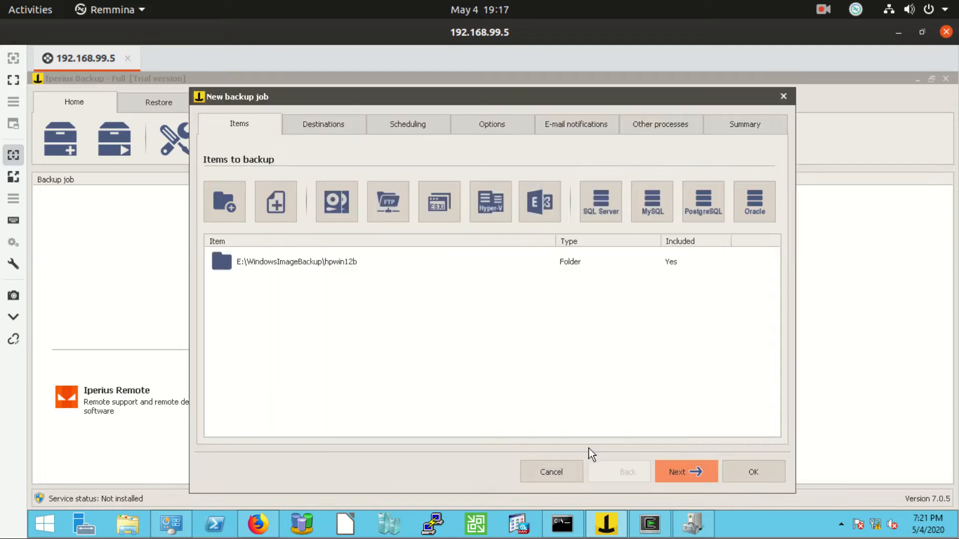
Add the tape drive TAPE0 as the job's destination with the Default block size and the Incremental backup type
click(323, 126)
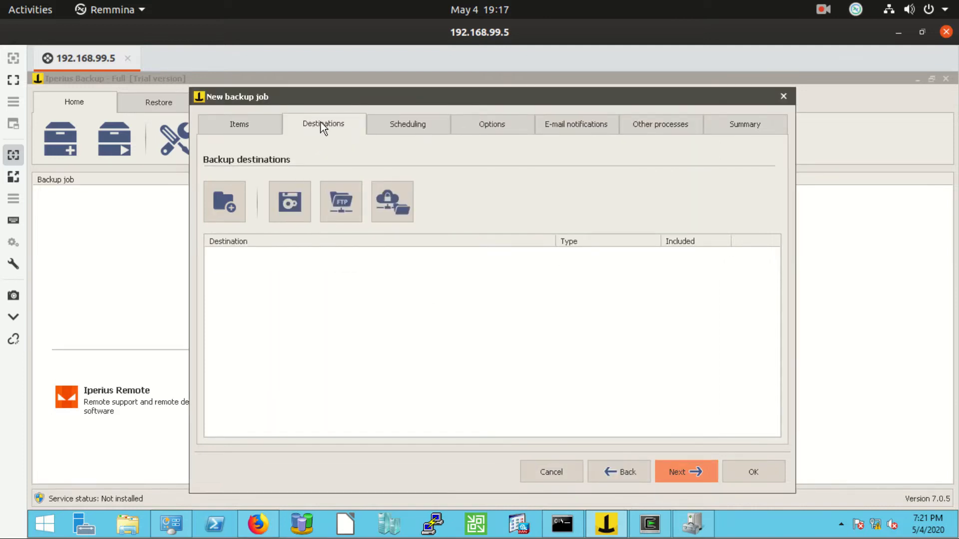
click(283, 213)
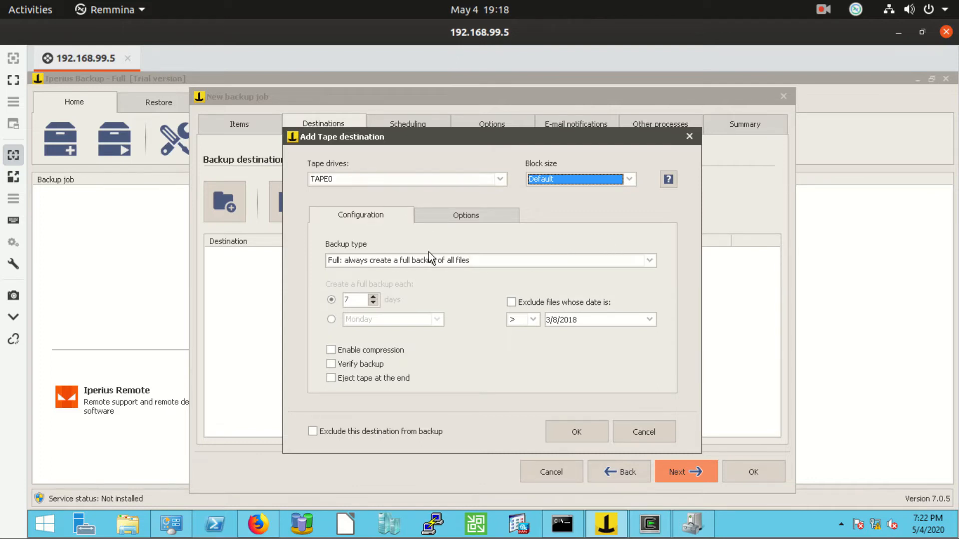
click(648, 259)
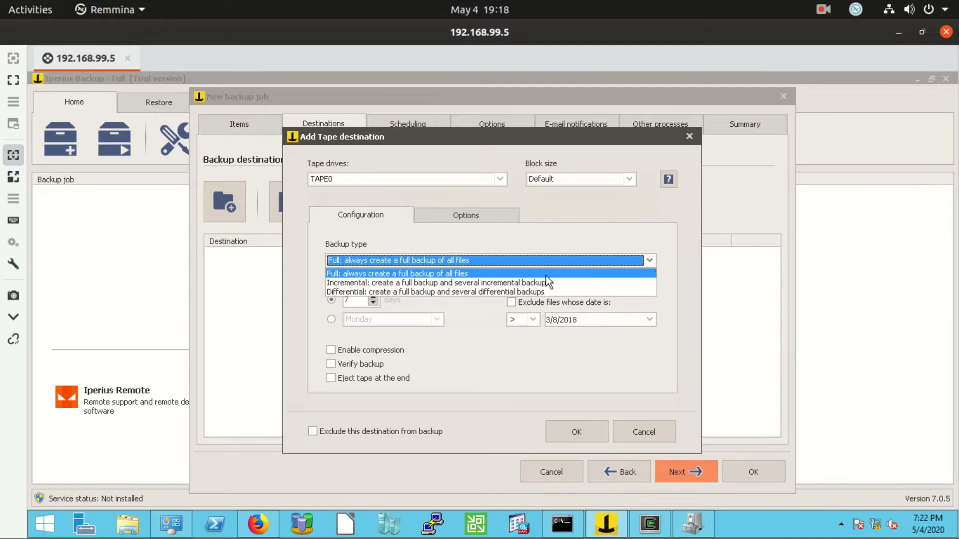
click(511, 284)
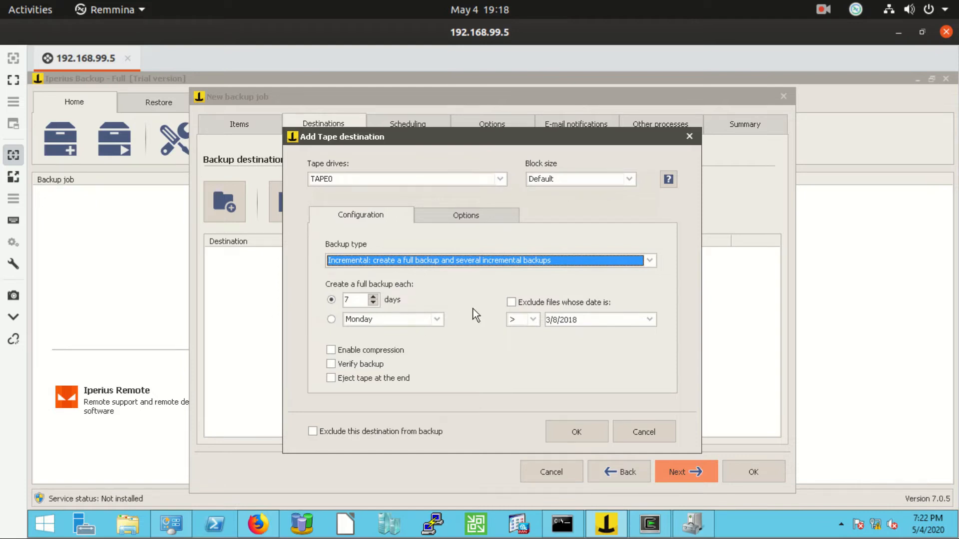
click(583, 430)
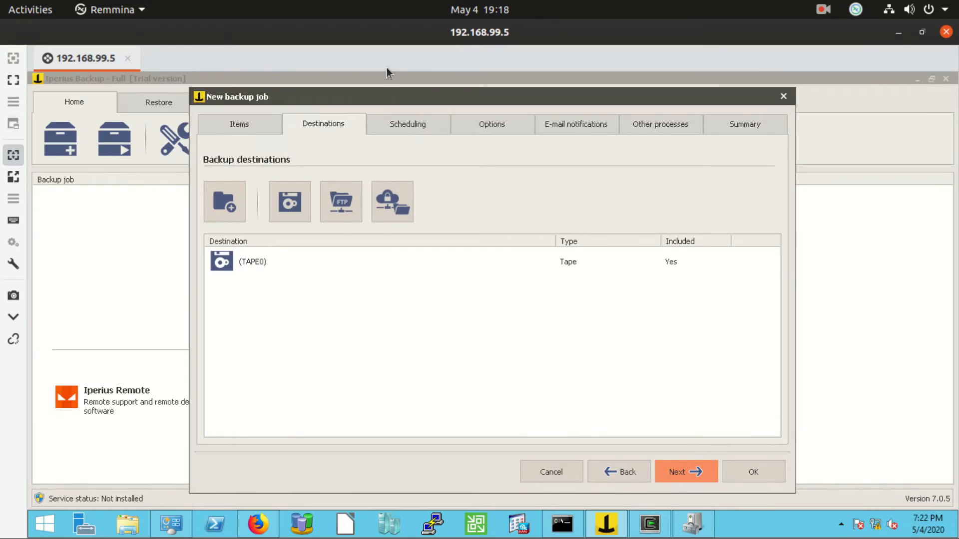
Schedule the backup job to run automatically every week on Monday at 20:00
click(688, 478)
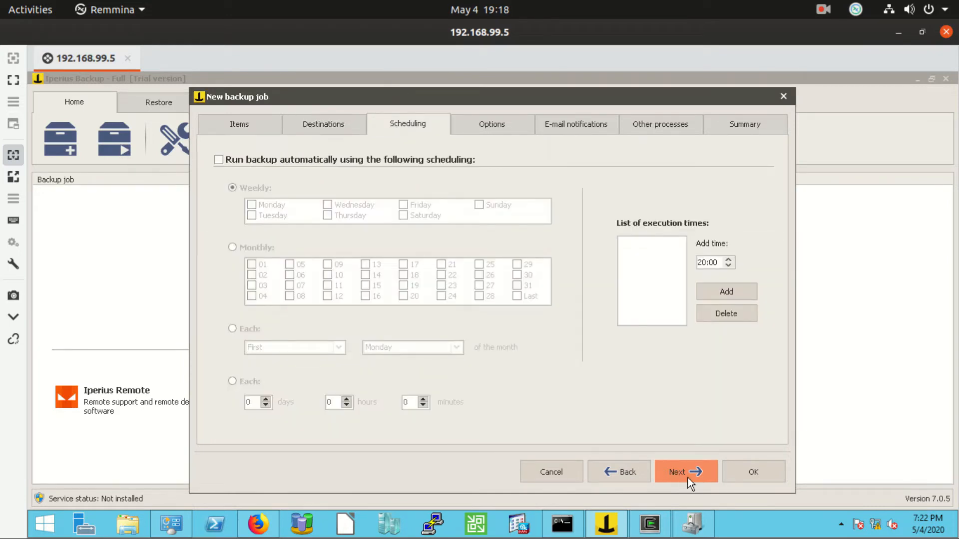
click(220, 160)
click(252, 204)
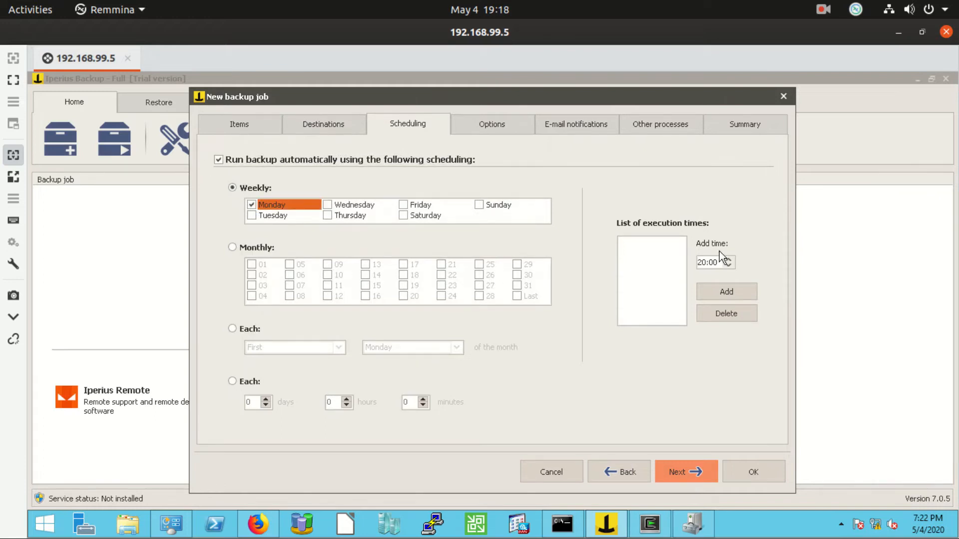
click(713, 289)
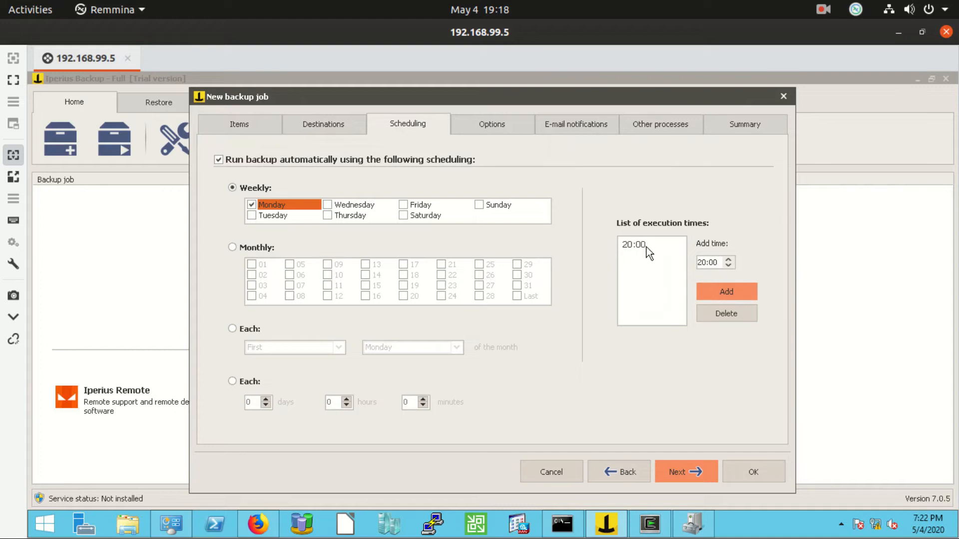
click(682, 472)
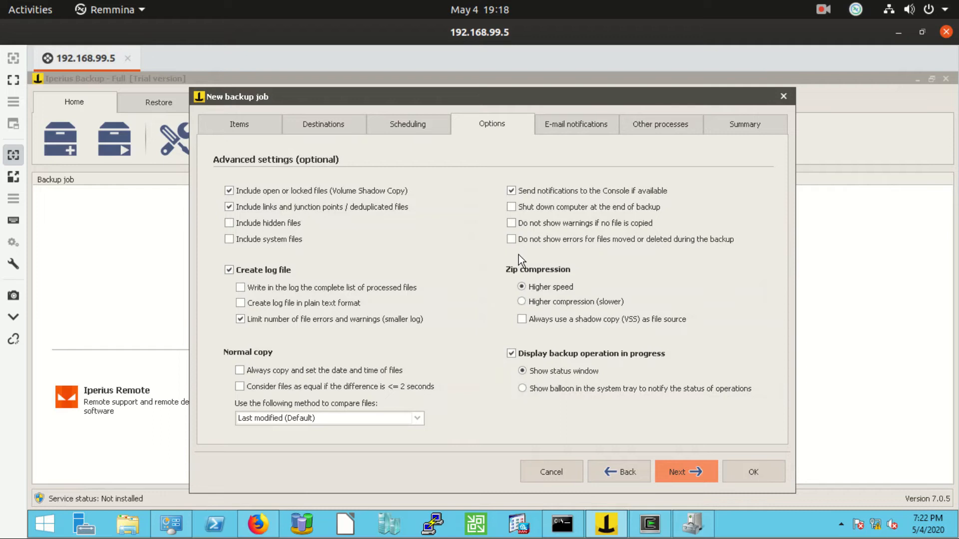
Keep the default advanced options without e-mail notifications or other processes, and save the job under the name hpwin12b
click(687, 472)
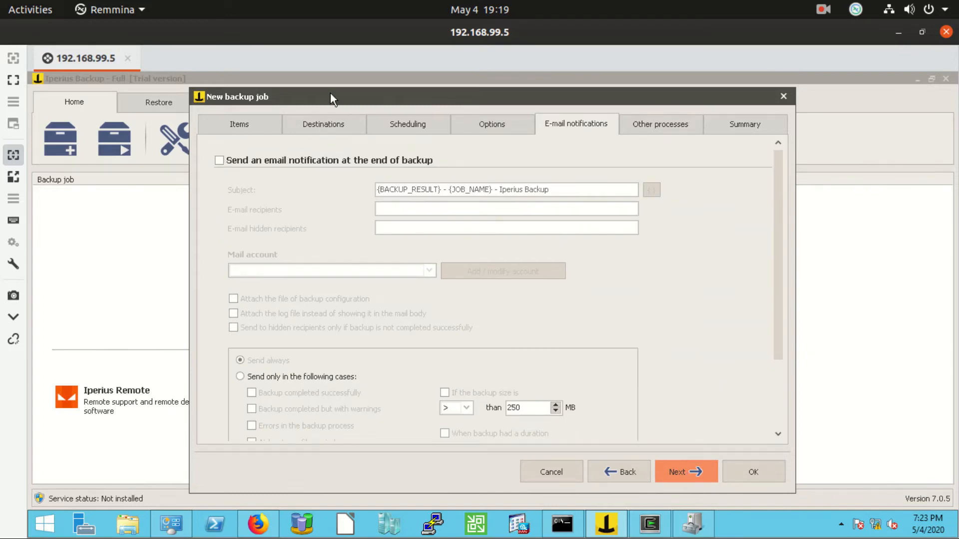
click(689, 470)
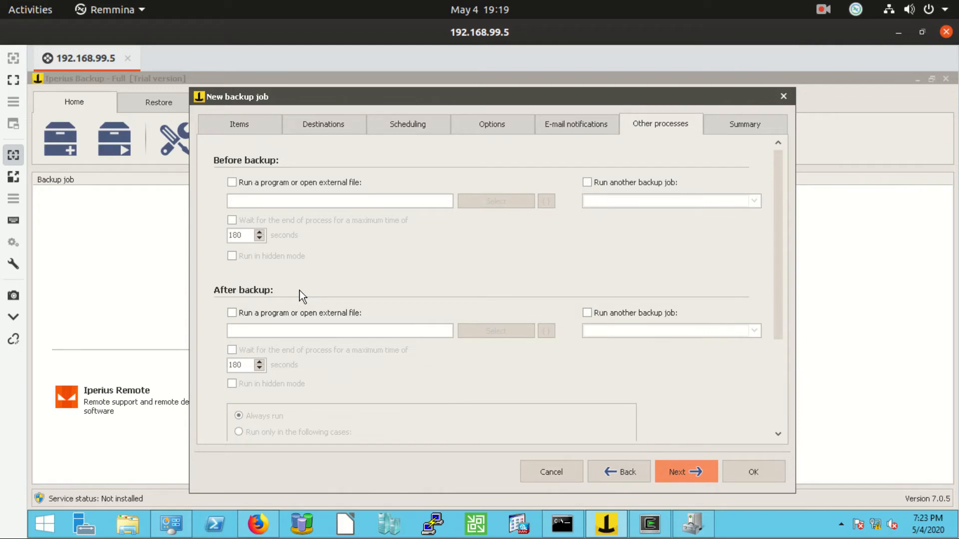
click(671, 472)
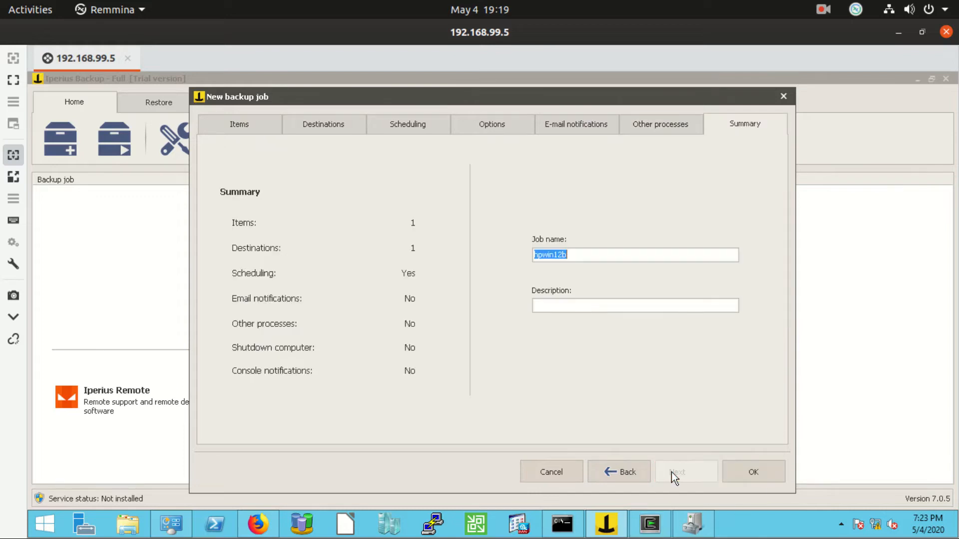
drag(593, 255, 497, 252)
click(760, 472)
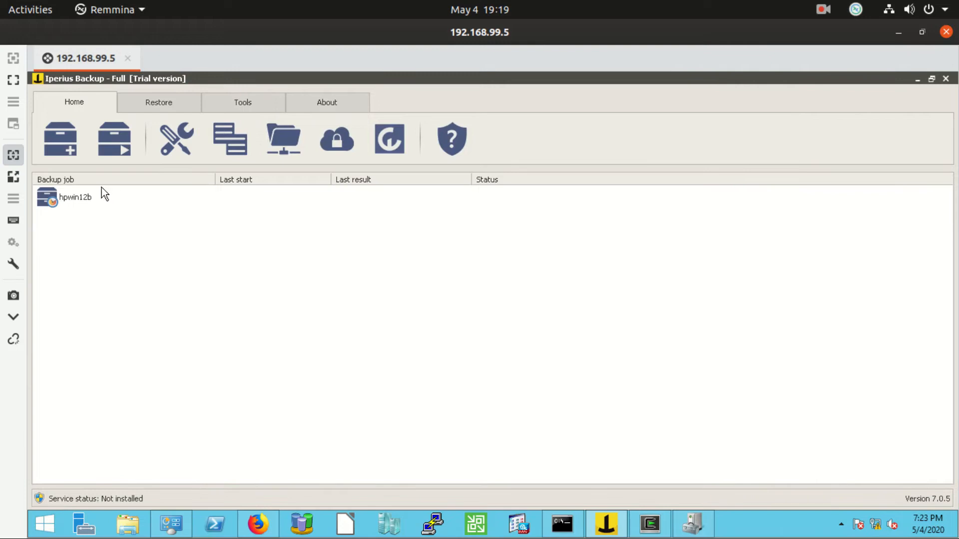
Run the hpwin12b backup job and close its progress window once the tape backup has ended
right_click(85, 210)
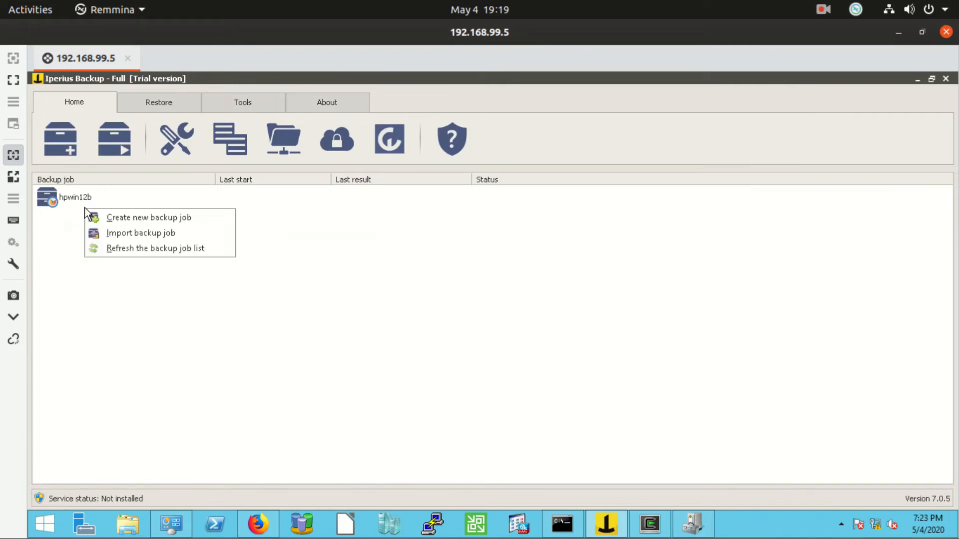
click(73, 197)
right_click(73, 192)
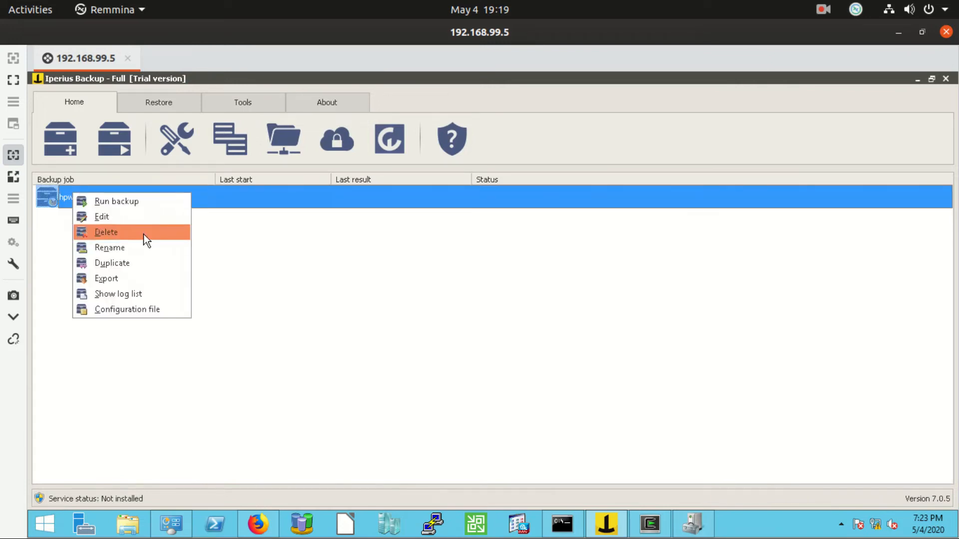
click(134, 204)
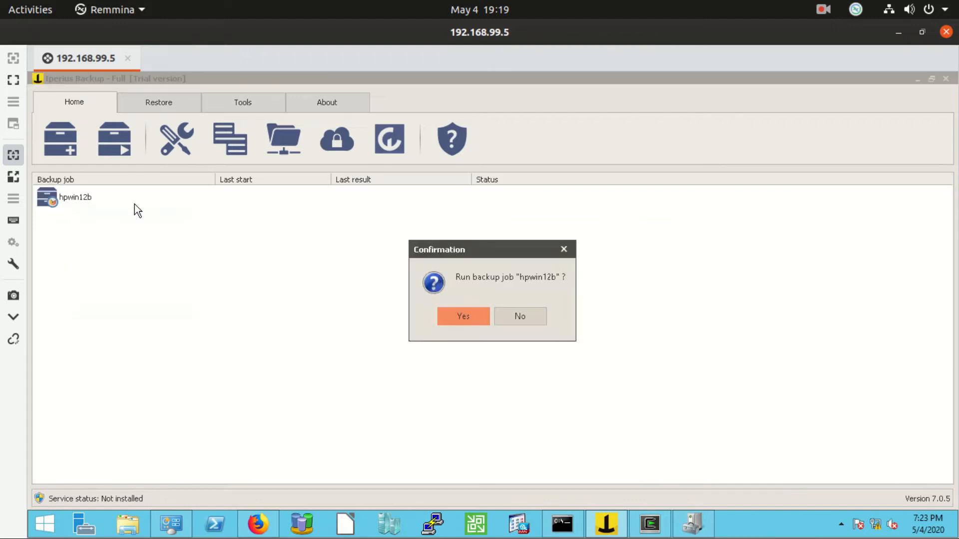
click(454, 316)
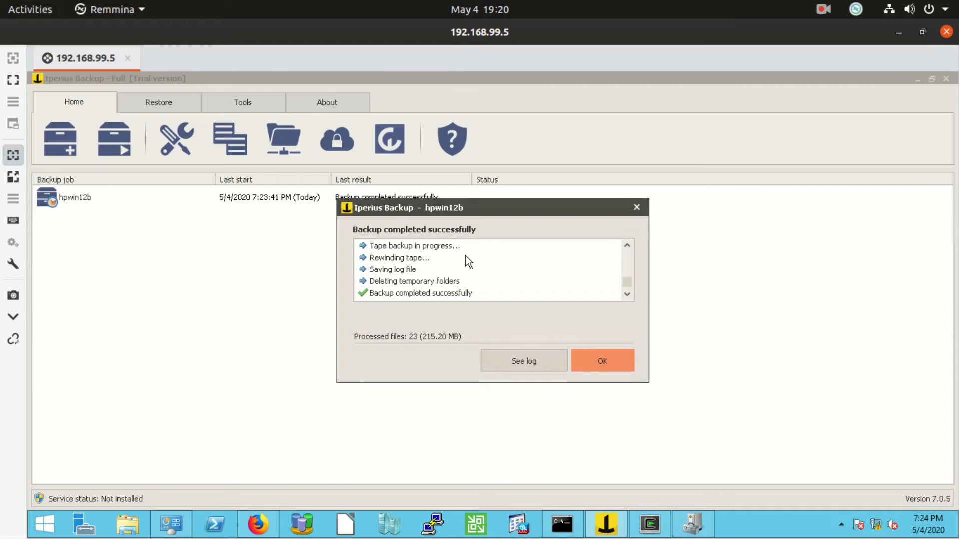
click(595, 364)
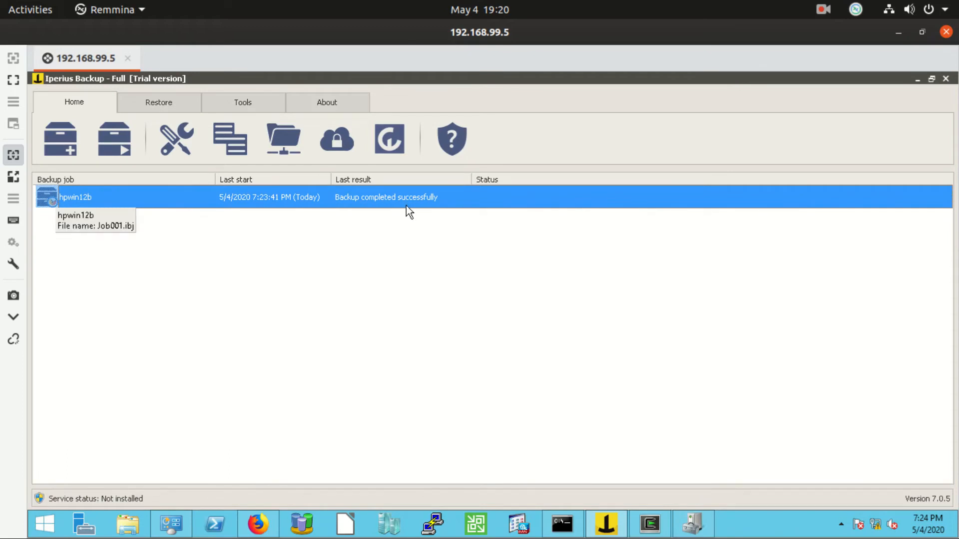
Minimize the open windows, switch to Firefox maximized, and dismiss its update offer and the tape library's timeout message
click(918, 80)
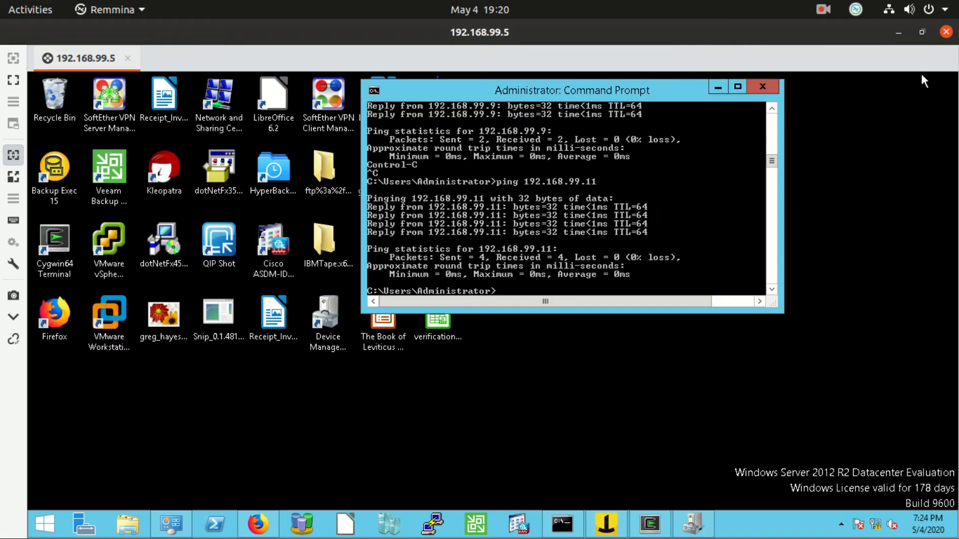
click(719, 88)
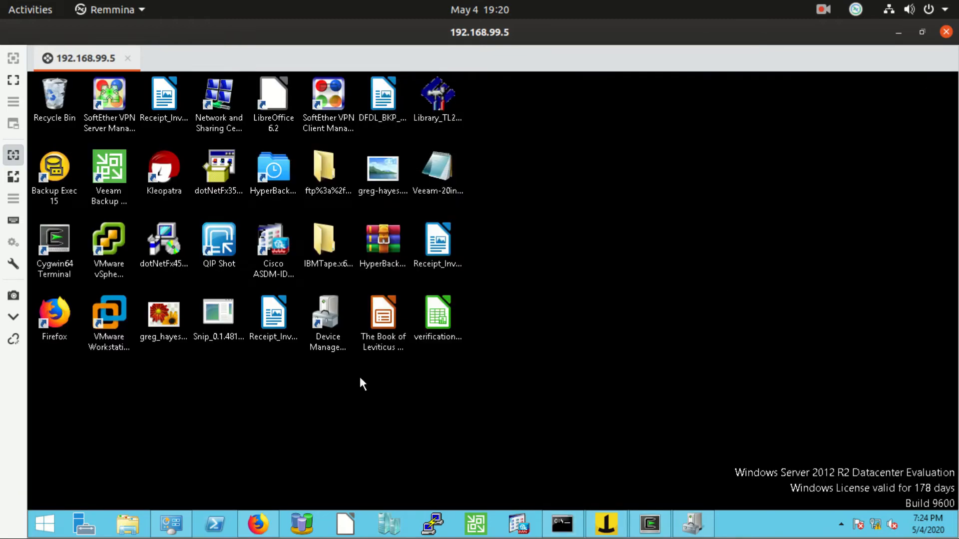
click(258, 524)
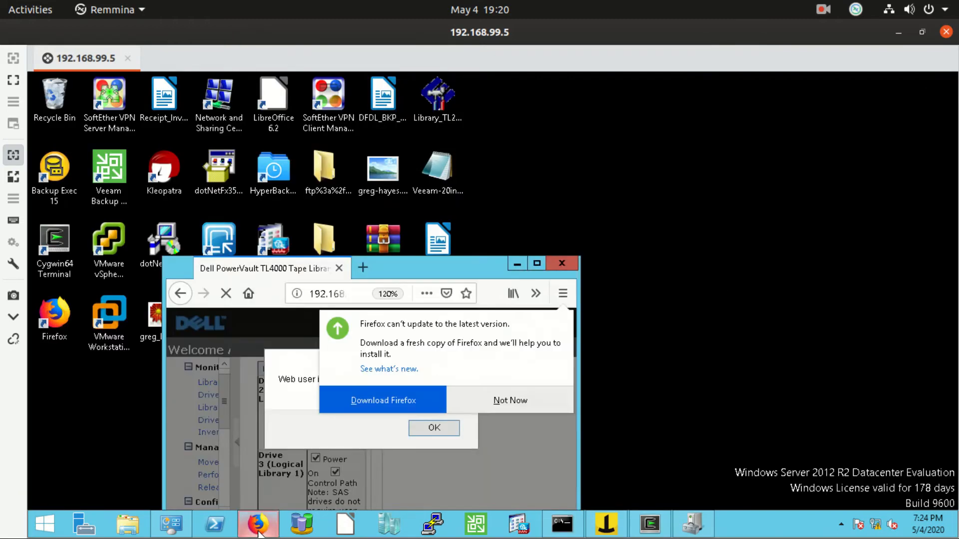
click(538, 262)
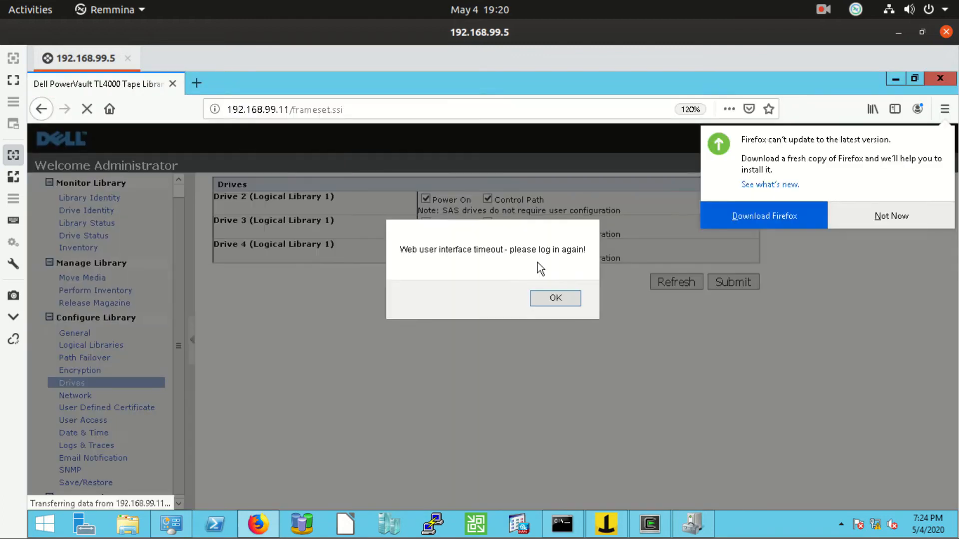
click(899, 220)
click(550, 298)
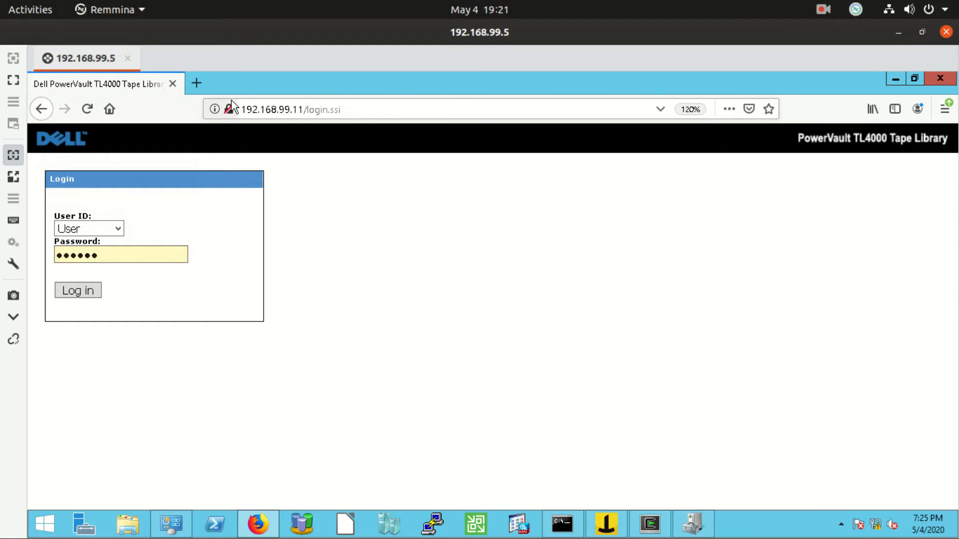
Log in to the PowerVault TL4000 tape library at 192.168.99.11 with the Admin user ID and the saved password
click(287, 109)
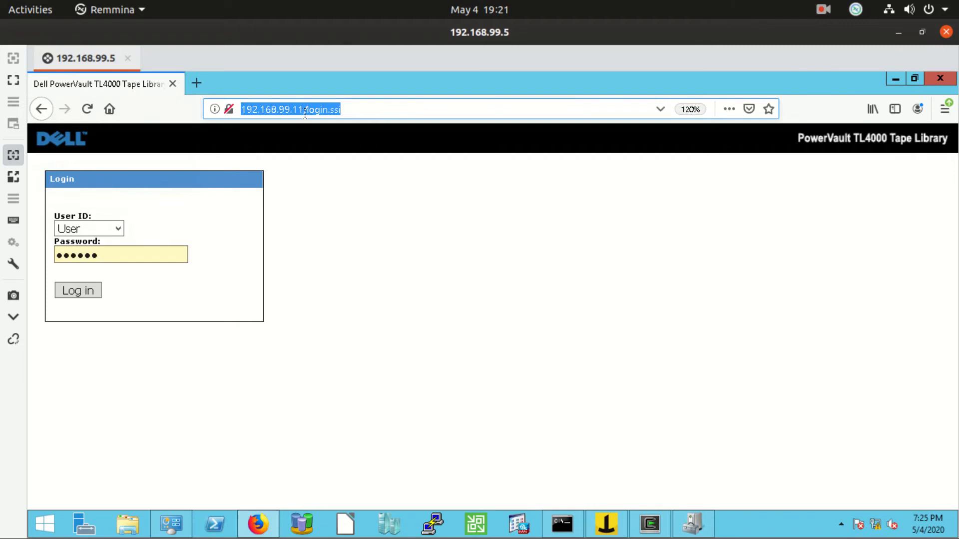
click(119, 233)
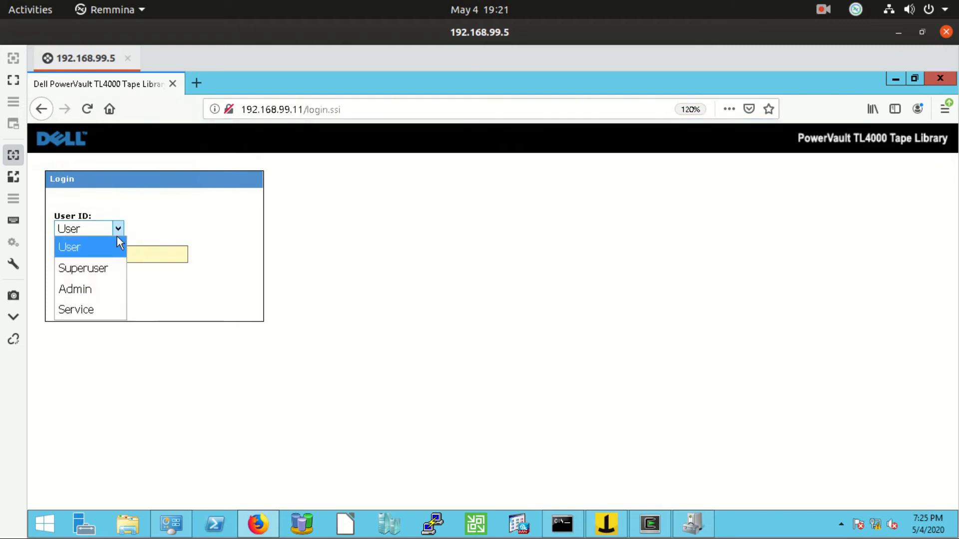
click(77, 289)
click(82, 303)
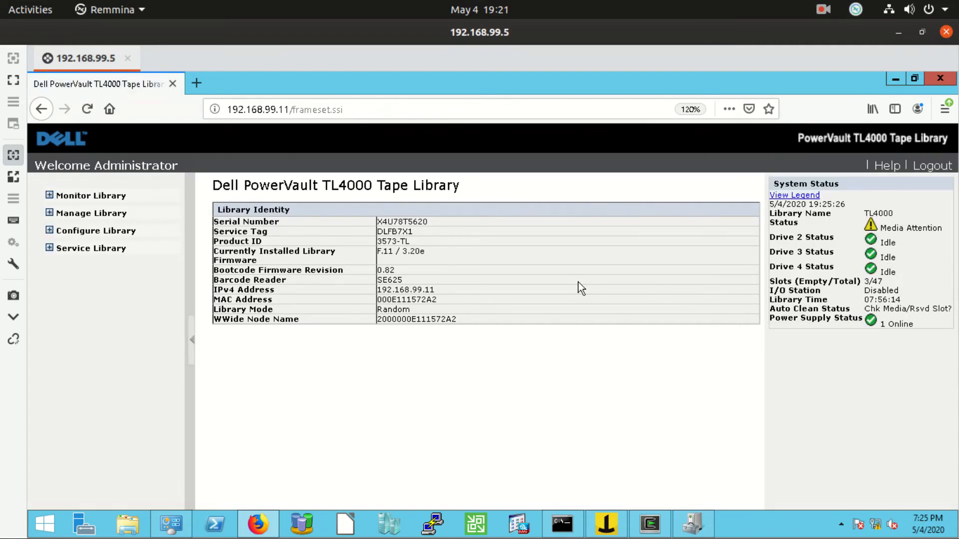
Examine the status of drives 2, 3 and 4, including Drive 2's port connection and speed, and the overall system status
click(50, 197)
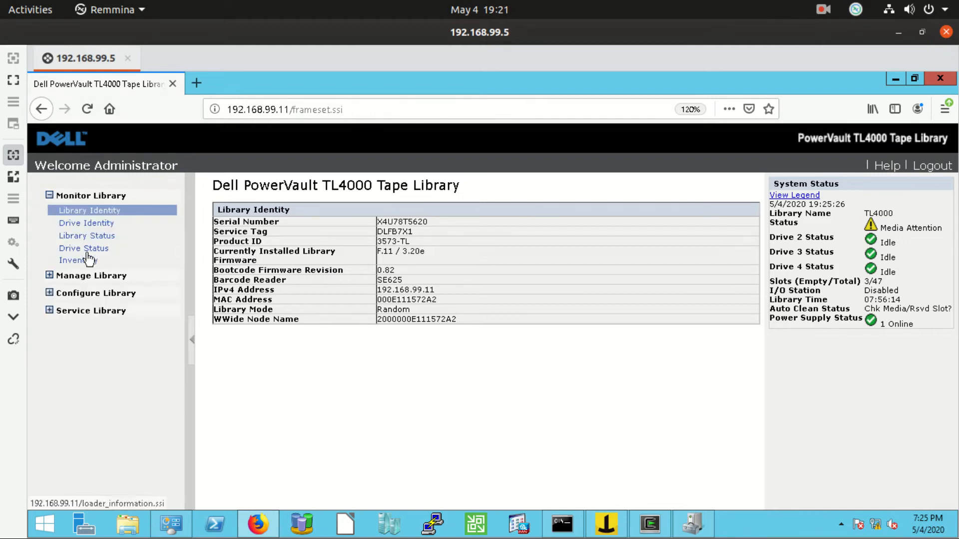
click(94, 251)
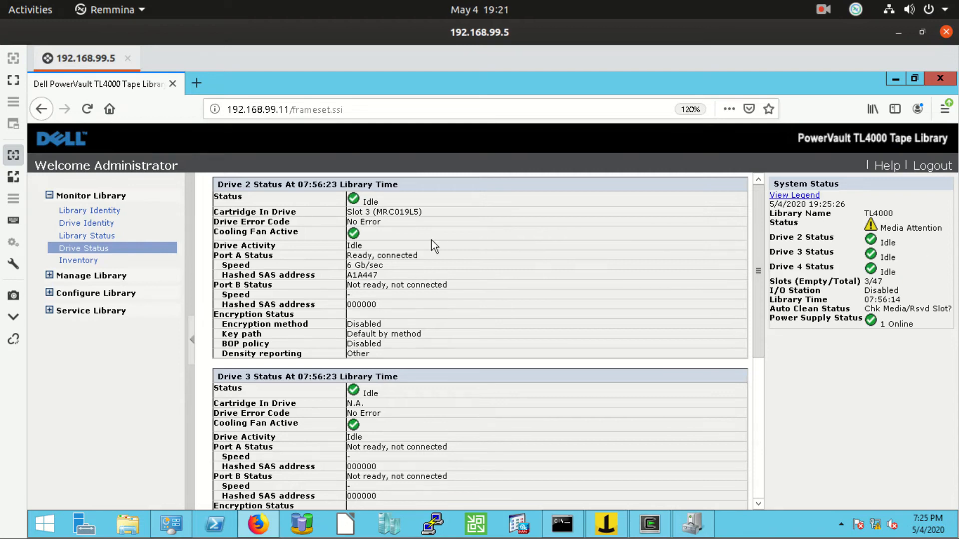
drag(405, 256, 346, 280)
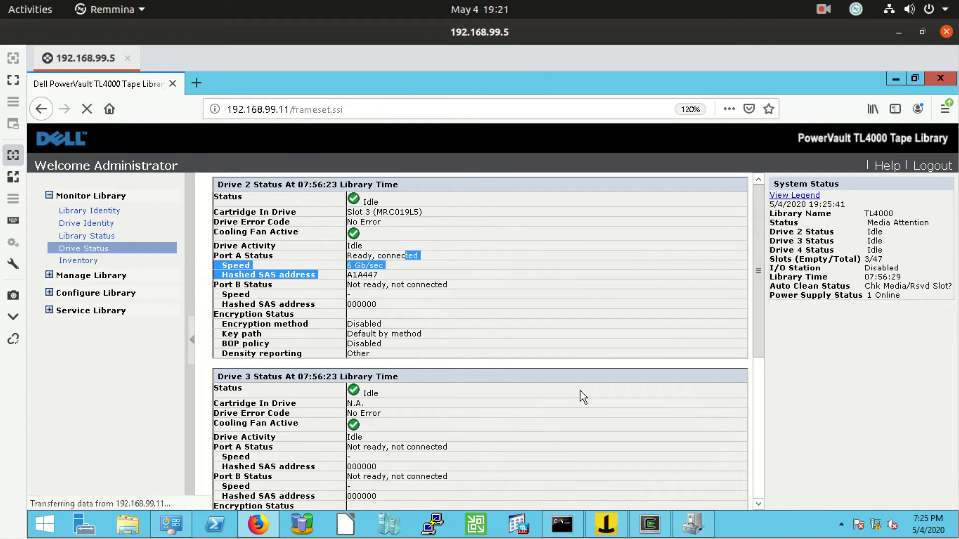
scroll(523, 268, down, 3)
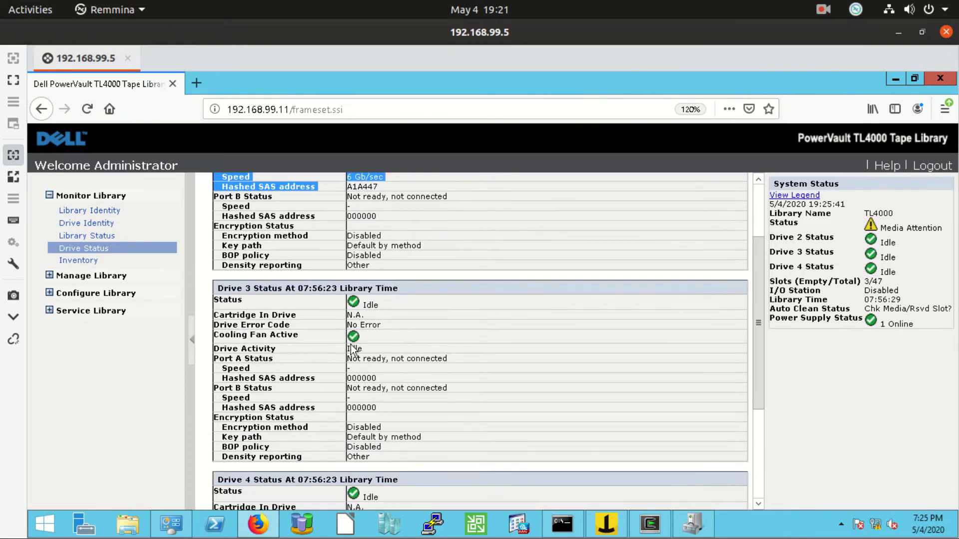
scroll(364, 327, down, 5)
scroll(364, 327, up, 8)
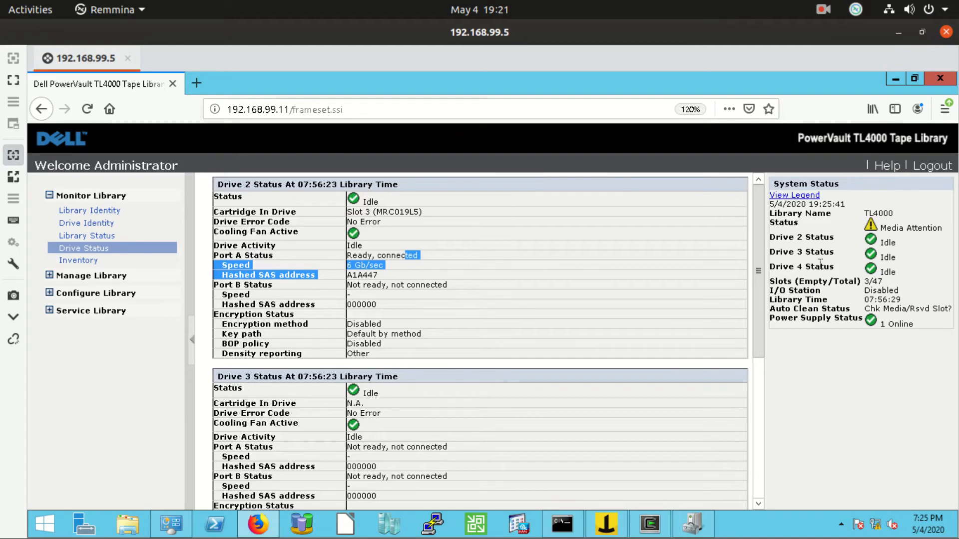
click(894, 240)
drag(938, 228, 877, 231)
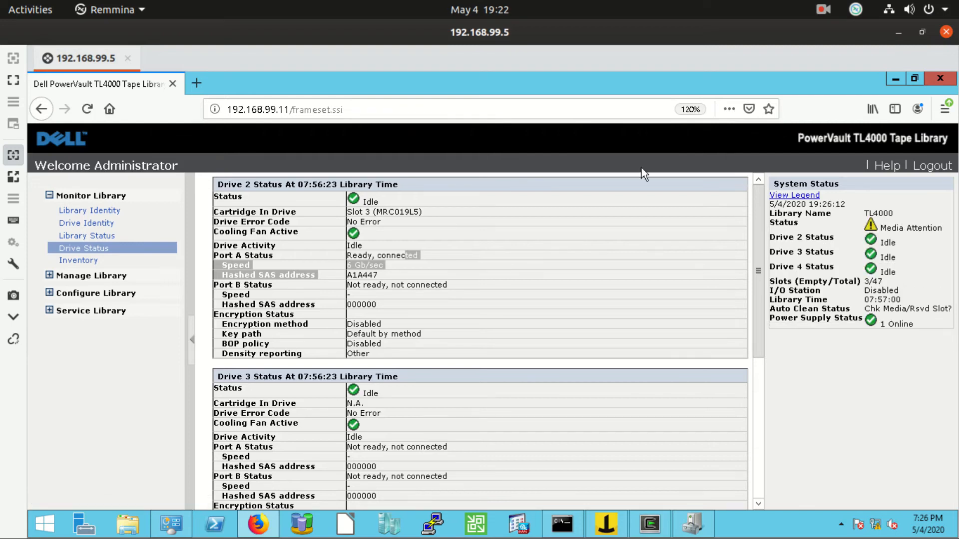
Select Drive 2 as the source and Slot 1 as the destination for moving media in the tape library
click(50, 275)
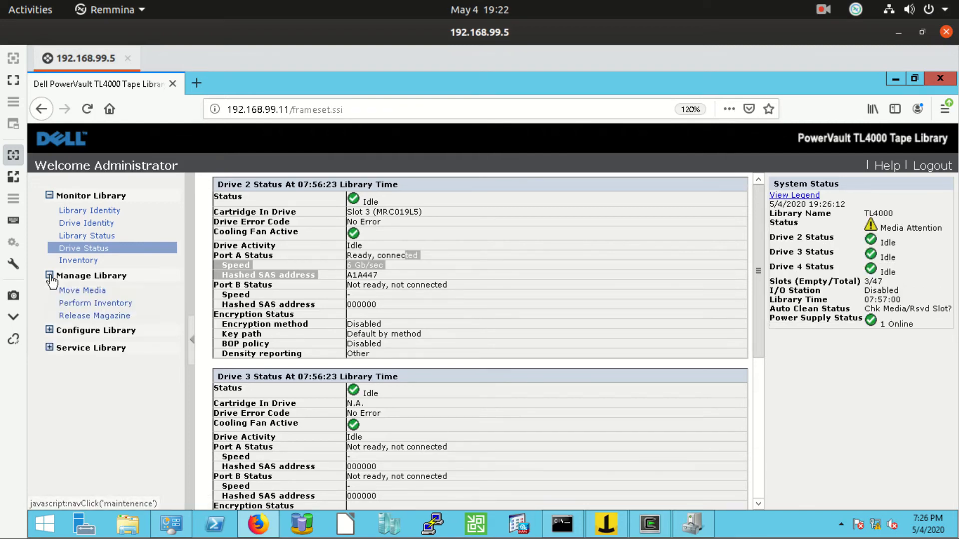
click(85, 292)
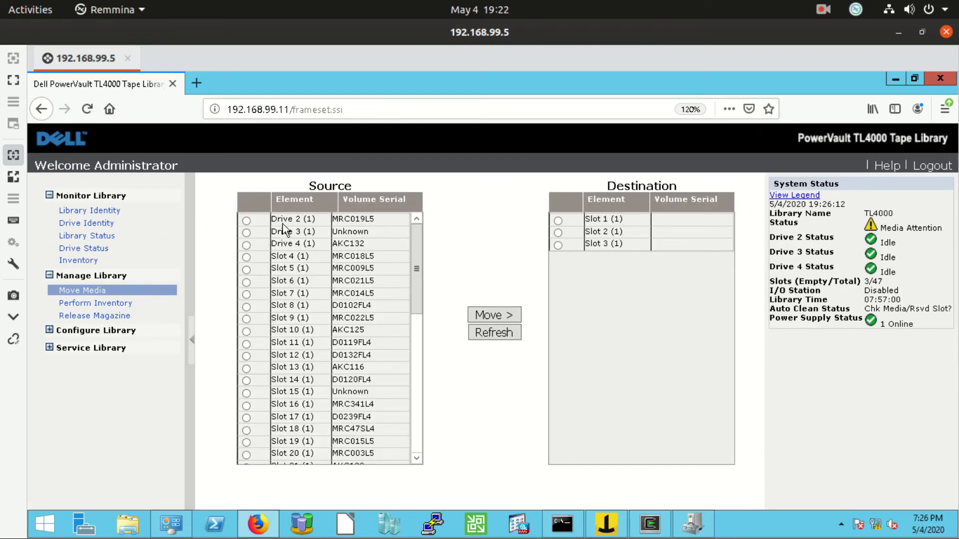
click(246, 222)
click(557, 221)
Show the magazine release options and choose the Left magazine without releasing it
click(98, 315)
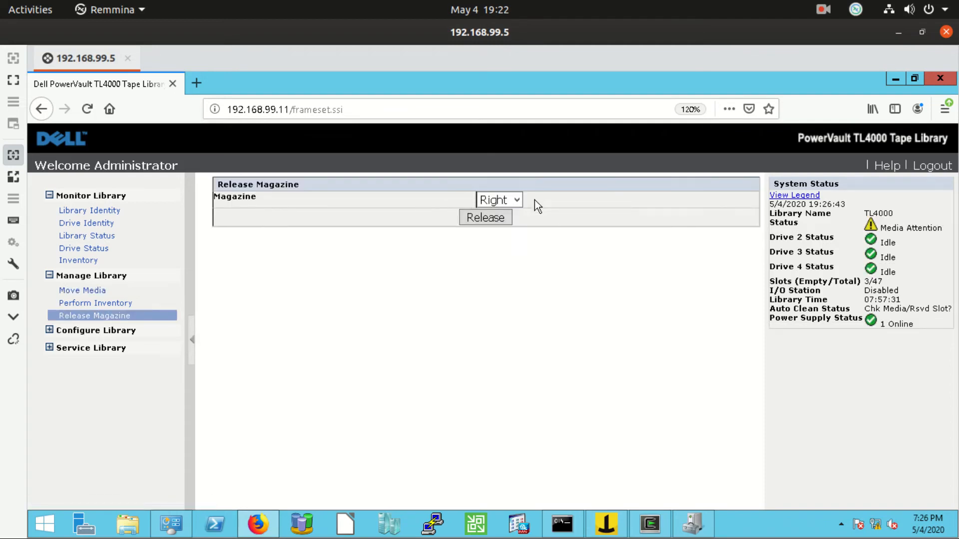
click(517, 199)
click(603, 238)
click(516, 199)
click(495, 240)
View the library's Network and Drives configuration, checking the power and control path settings of each drive
click(50, 330)
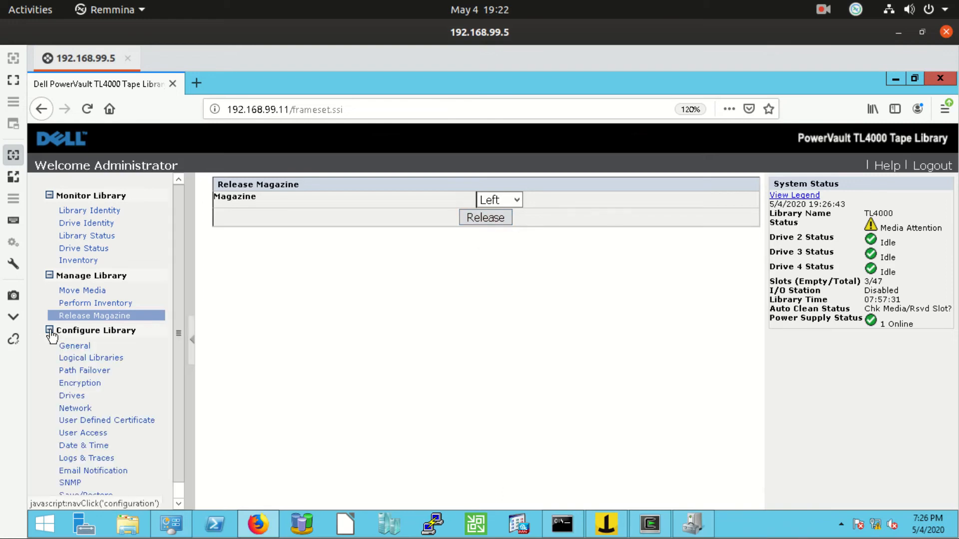
click(75, 410)
click(73, 397)
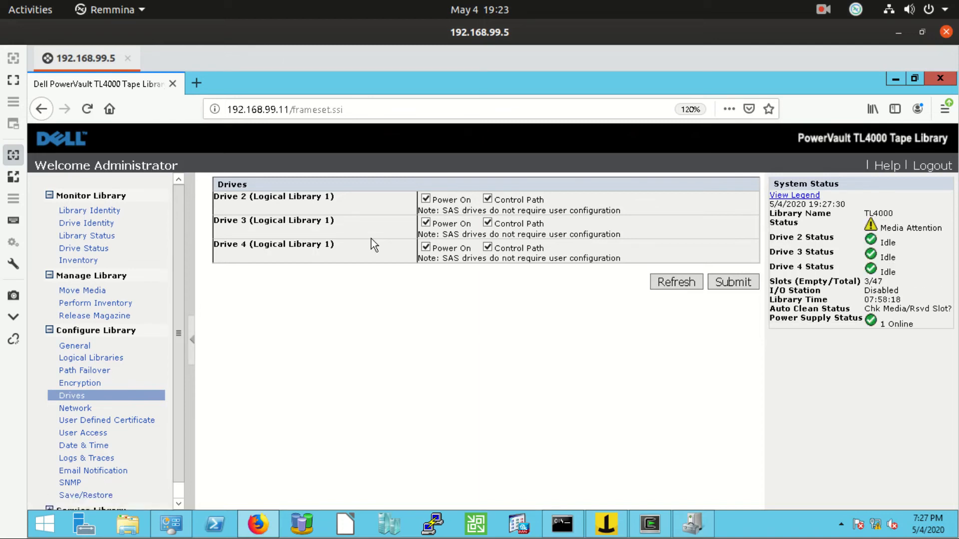
Restore the browser window to its smaller size and minimize it to show the desktop
double_click(433, 83)
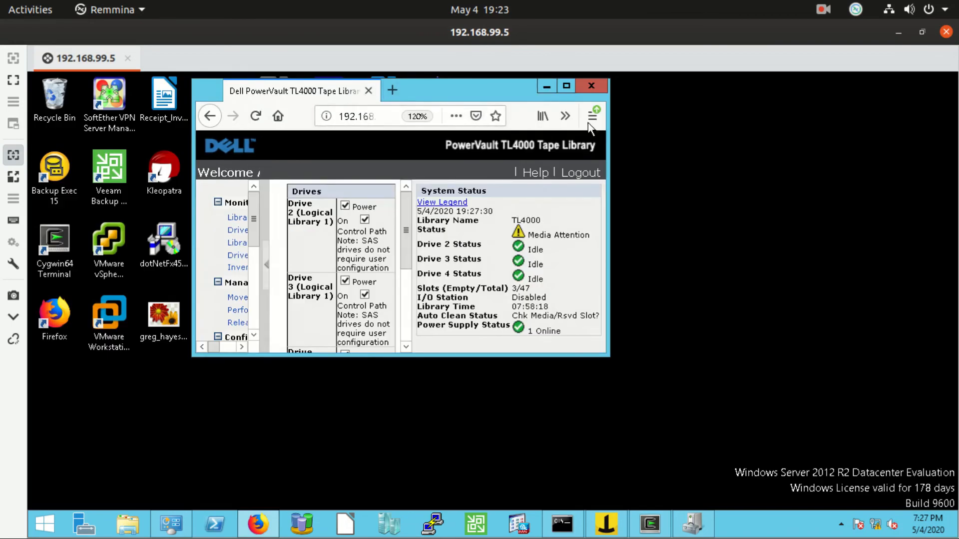
click(546, 87)
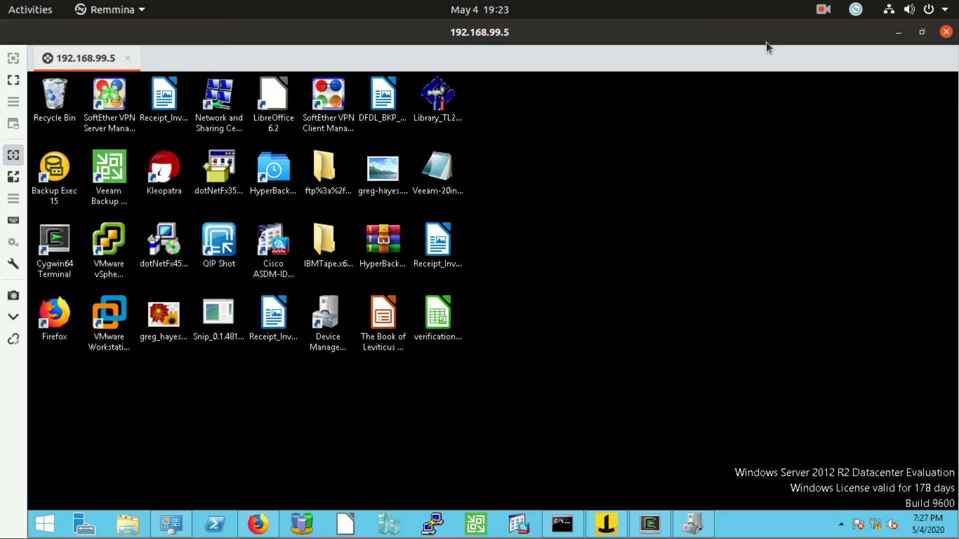
click(824, 11)
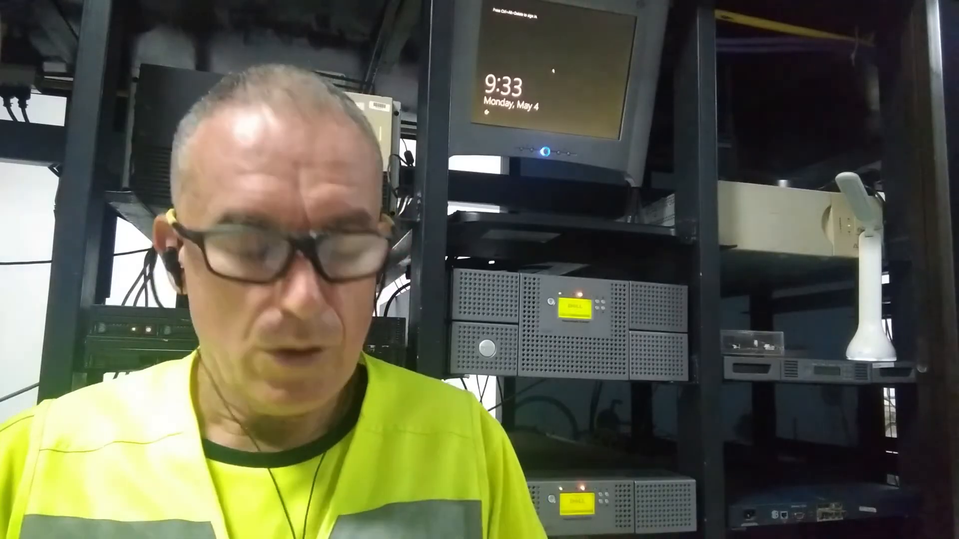